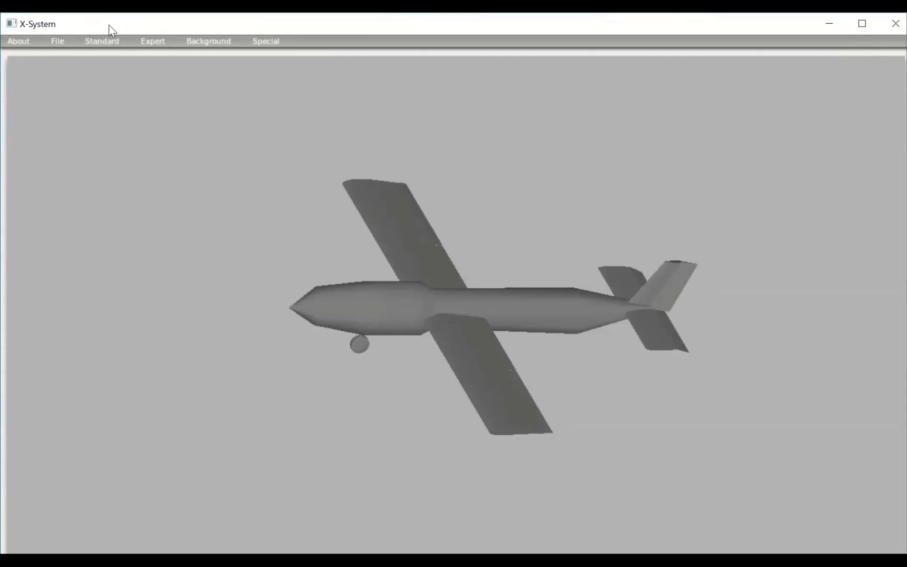
- Open the aircraft file ae324demo2.acf from the AE 324 folder inside Aircraft in the X System folder
click(58, 41)
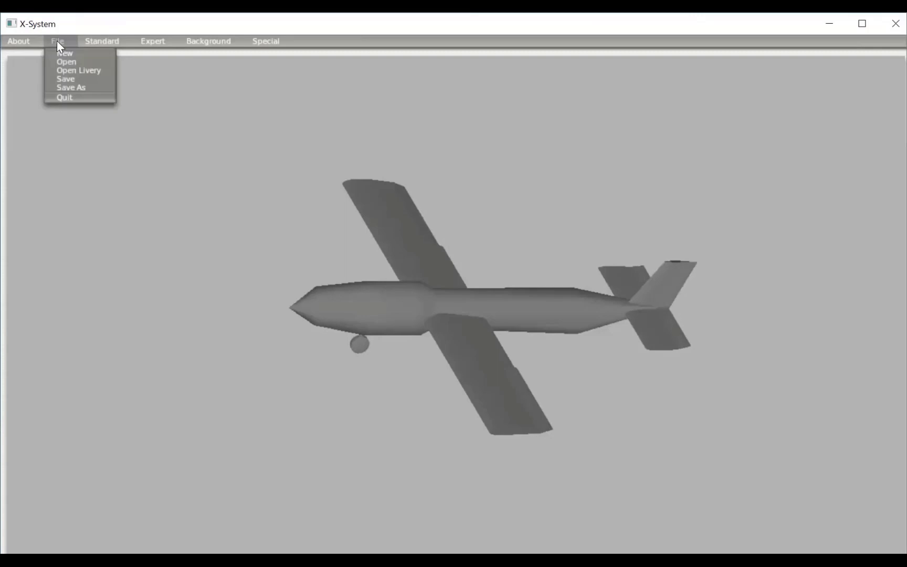
click(70, 62)
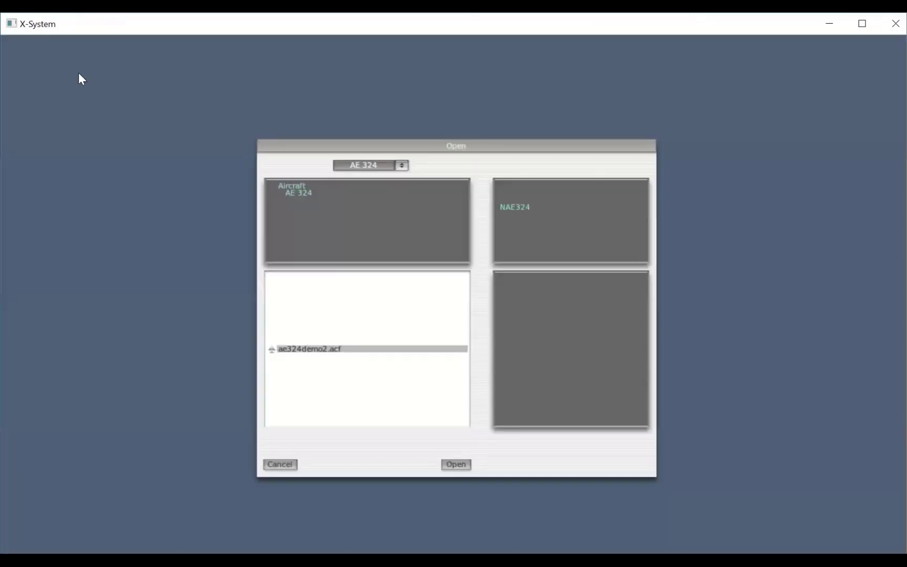
click(368, 164)
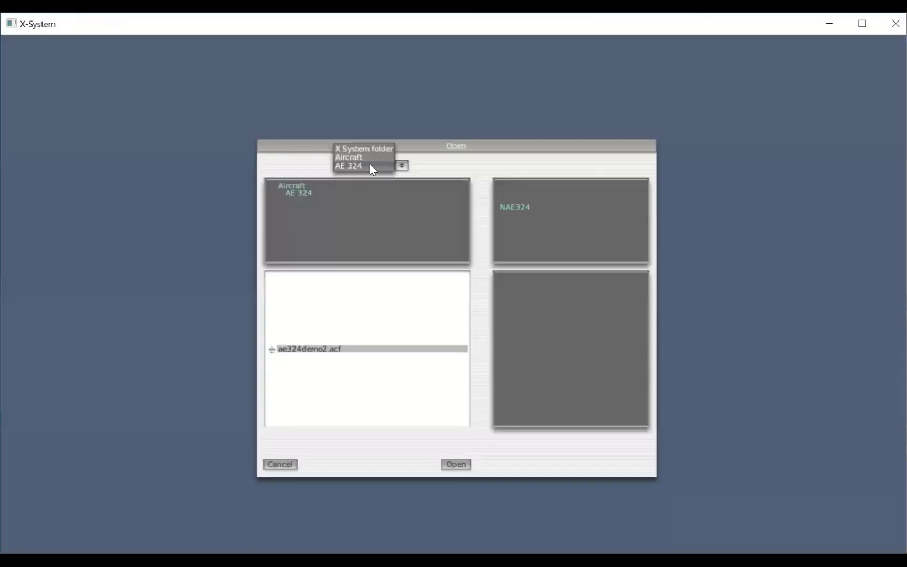
click(369, 148)
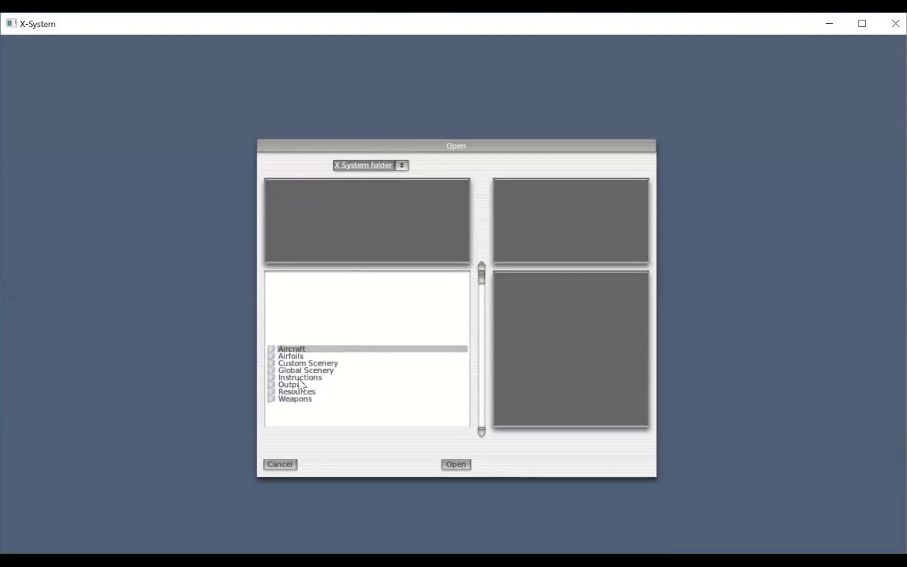
double_click(297, 351)
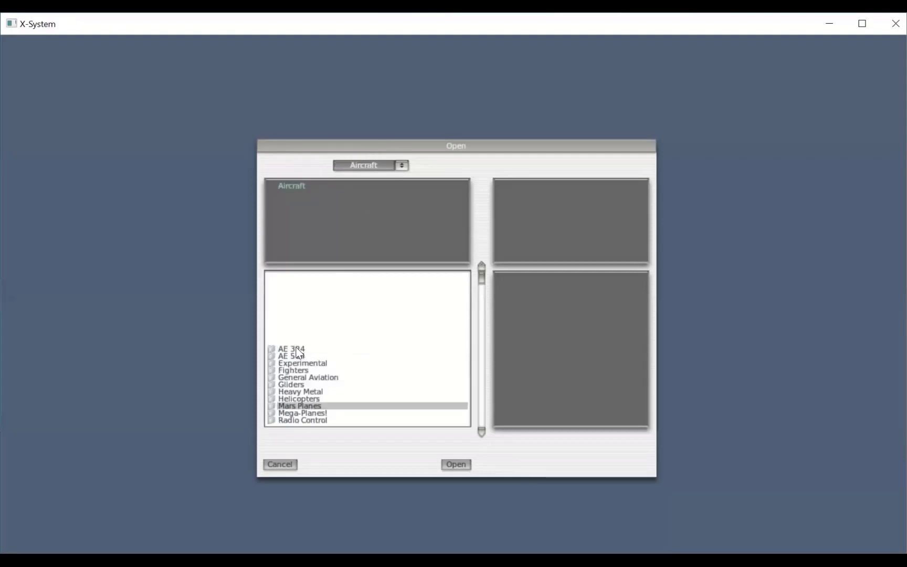
double_click(297, 349)
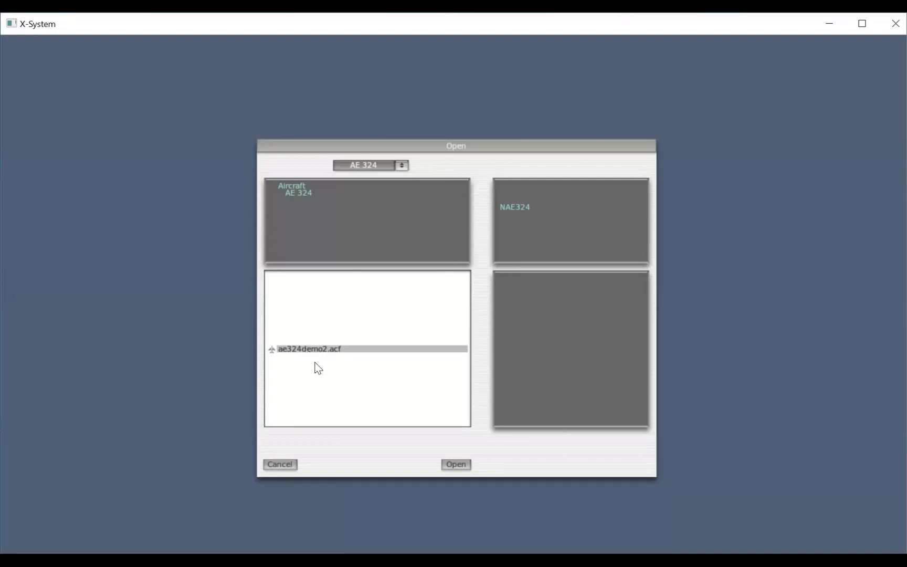
click(457, 465)
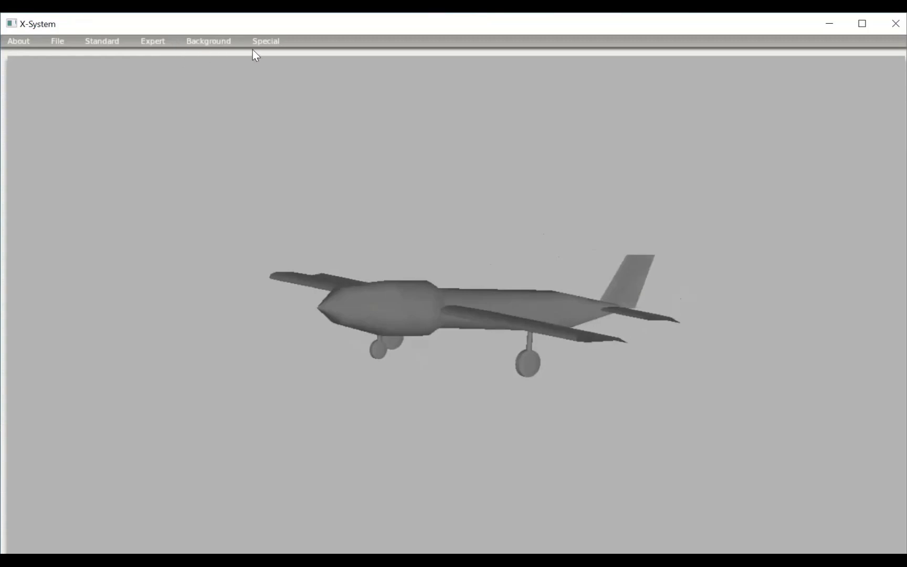
- Open the 2-D panel editor and widen the panel canvas by narrowing the hierarchy area
click(96, 47)
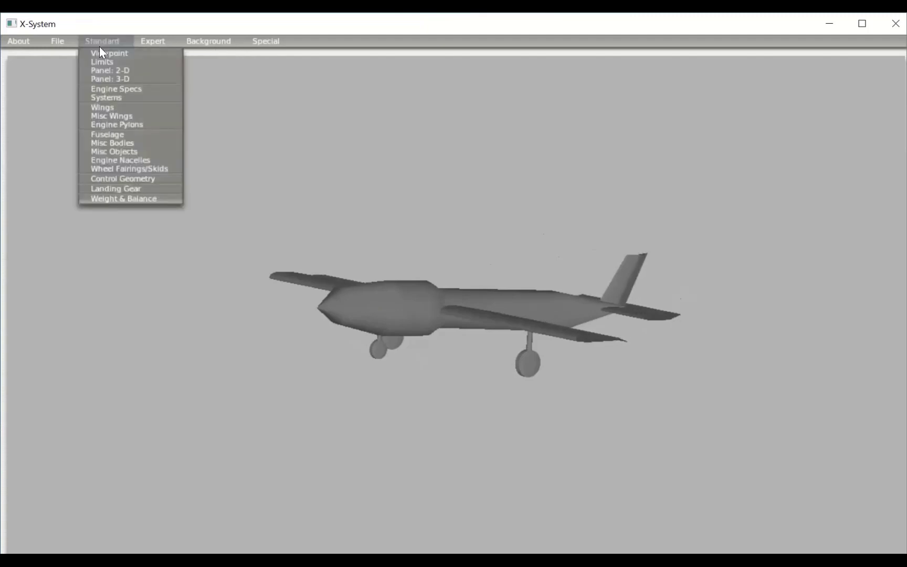
click(118, 70)
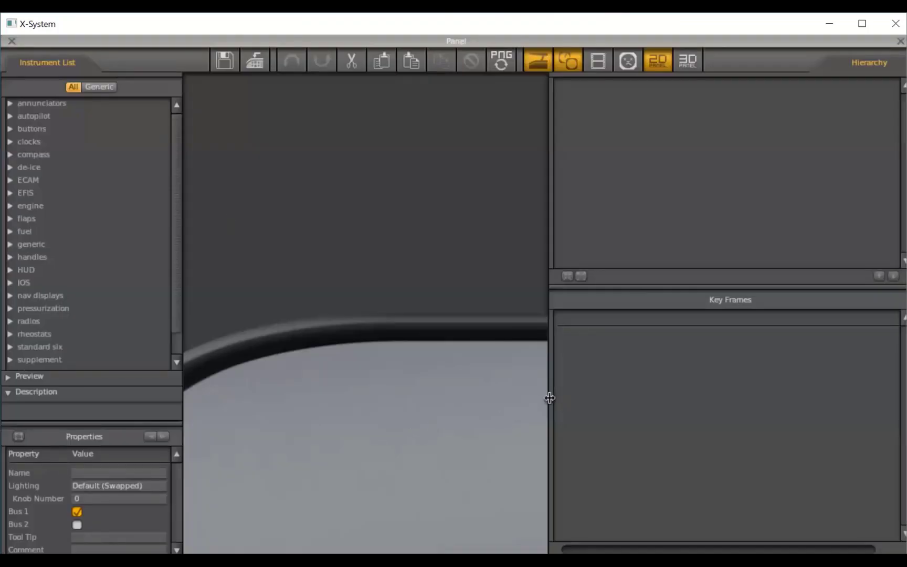
drag(548, 398, 644, 409)
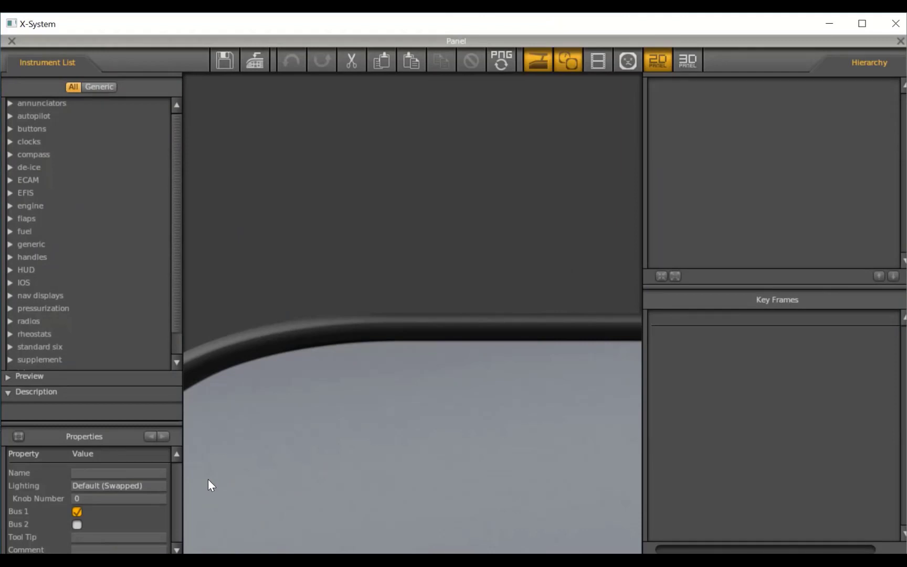
- Place the but_battery.png switch from the buttons category in the lower-left corner of the instrument panel
click(10, 129)
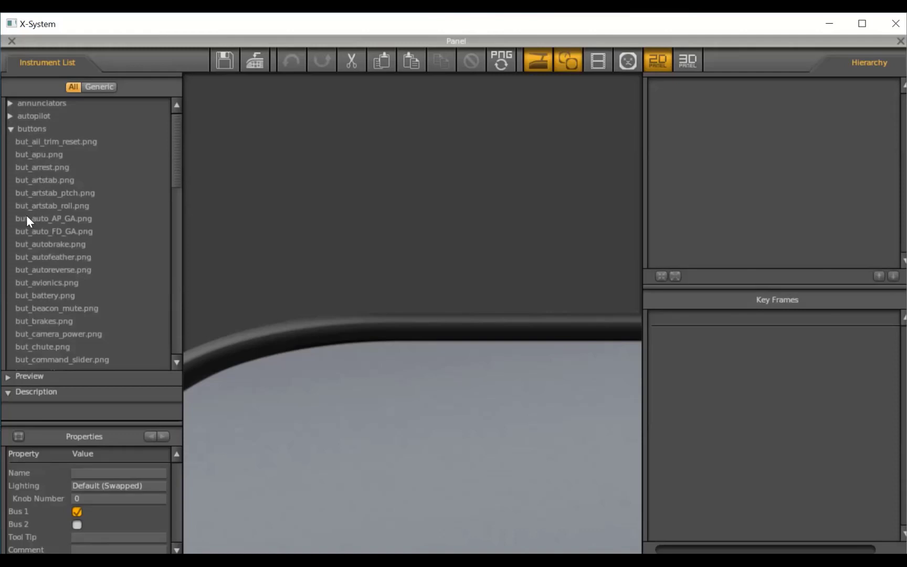
click(41, 296)
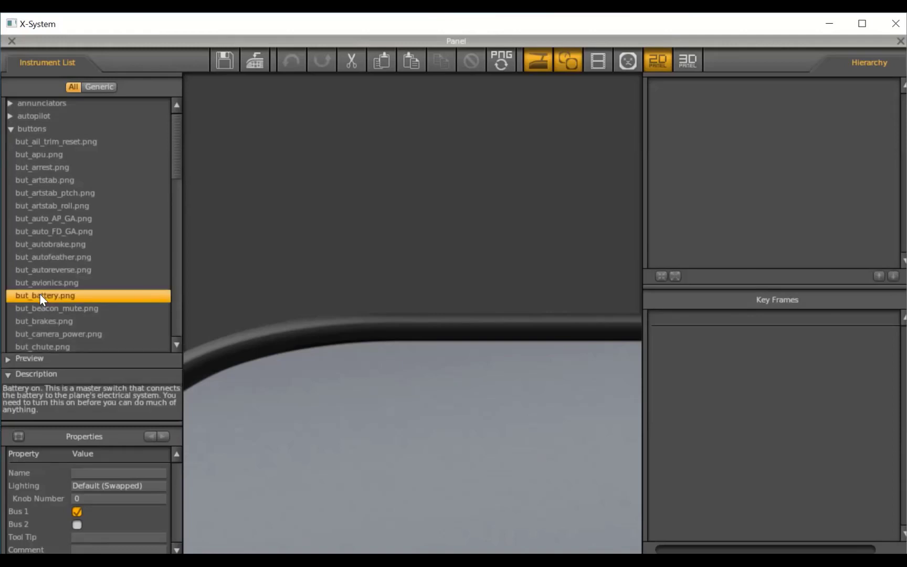
drag(39, 293, 112, 295)
click(8, 358)
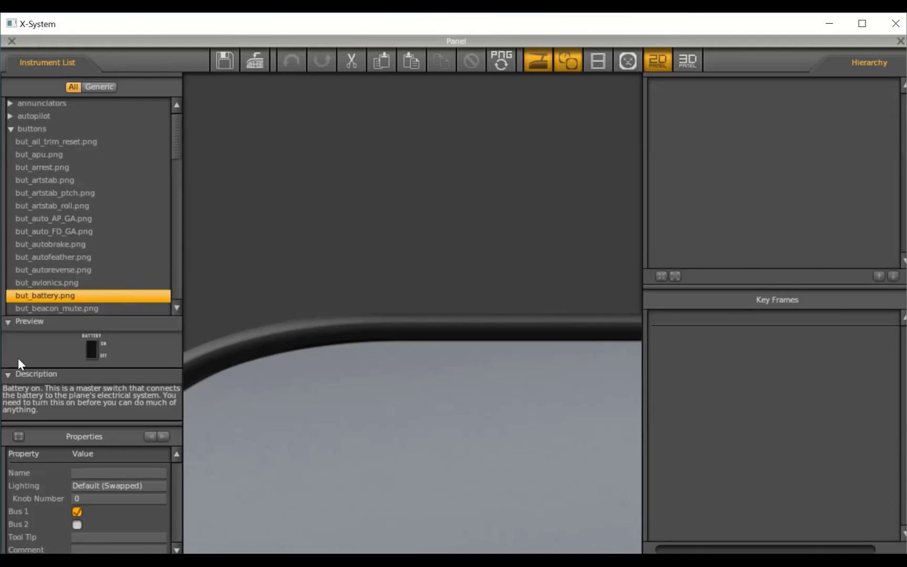
drag(94, 347, 199, 542)
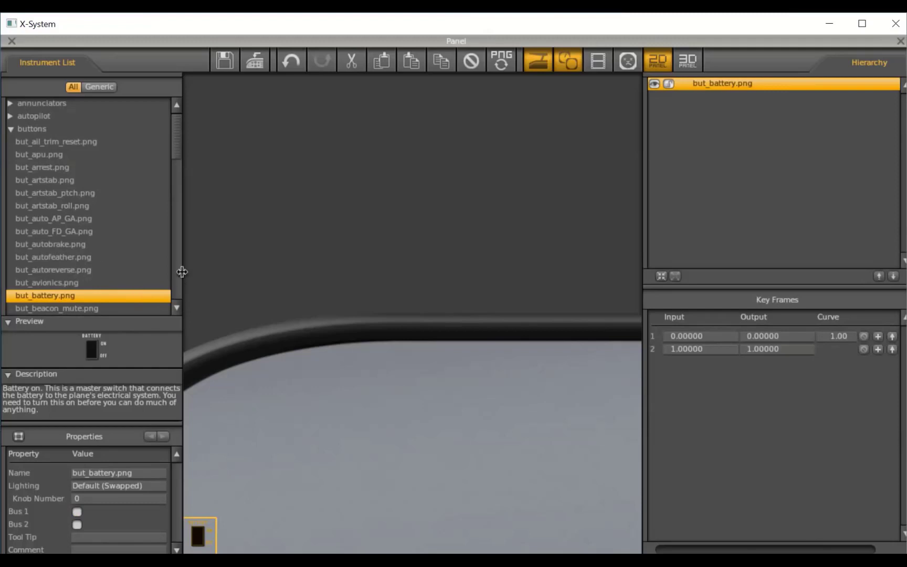
- Place the but_brakes.png indicator directly above the battery switch on the panel
click(176, 308)
click(177, 307)
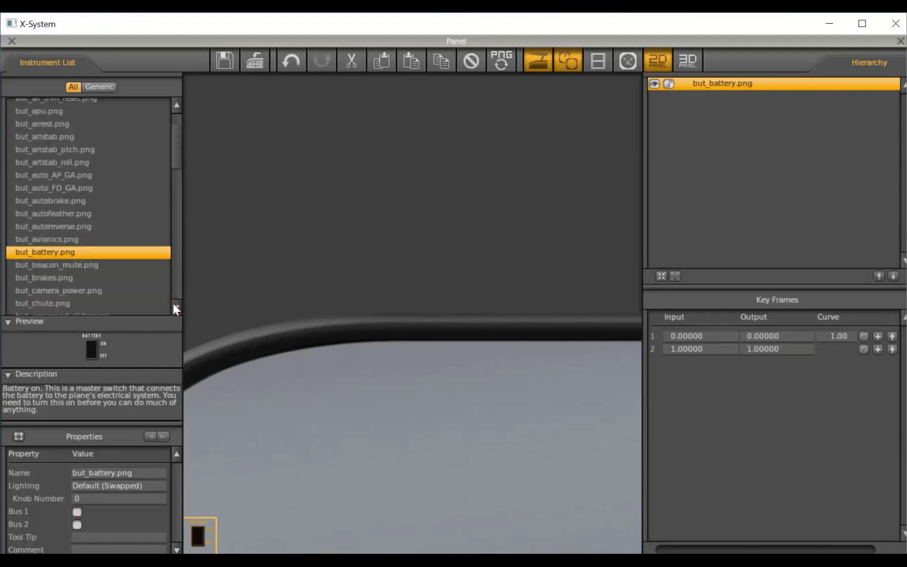
click(52, 278)
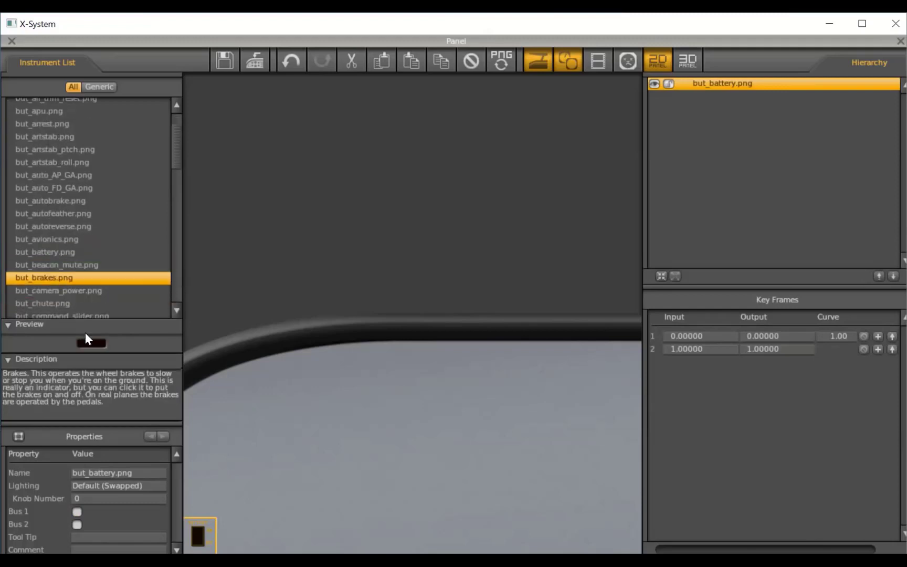
drag(106, 359, 204, 478)
drag(205, 495, 203, 496)
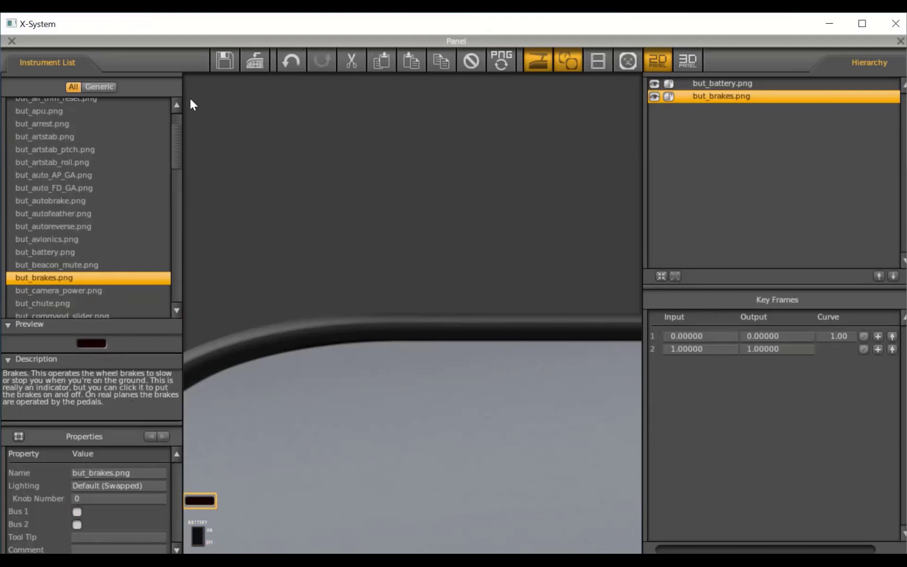
- Place the landing gear lever but_gear_handle_GA.png on the panel just to the right of the battery switch
drag(174, 147, 176, 230)
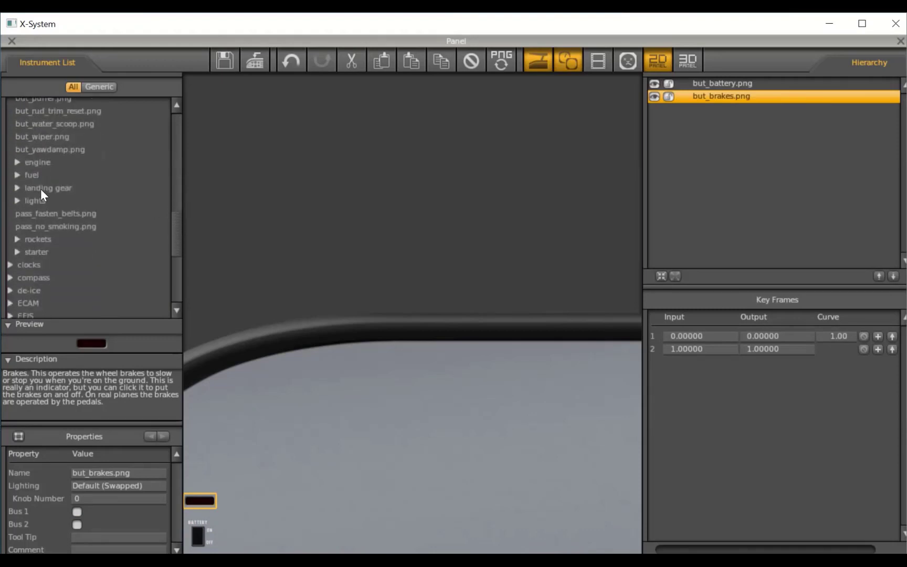
click(17, 188)
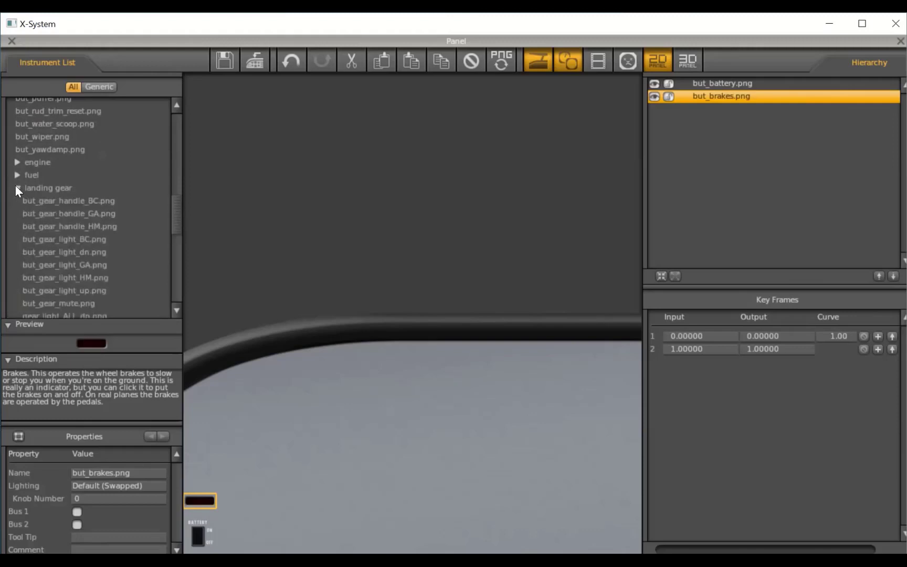
click(54, 215)
drag(89, 340, 238, 539)
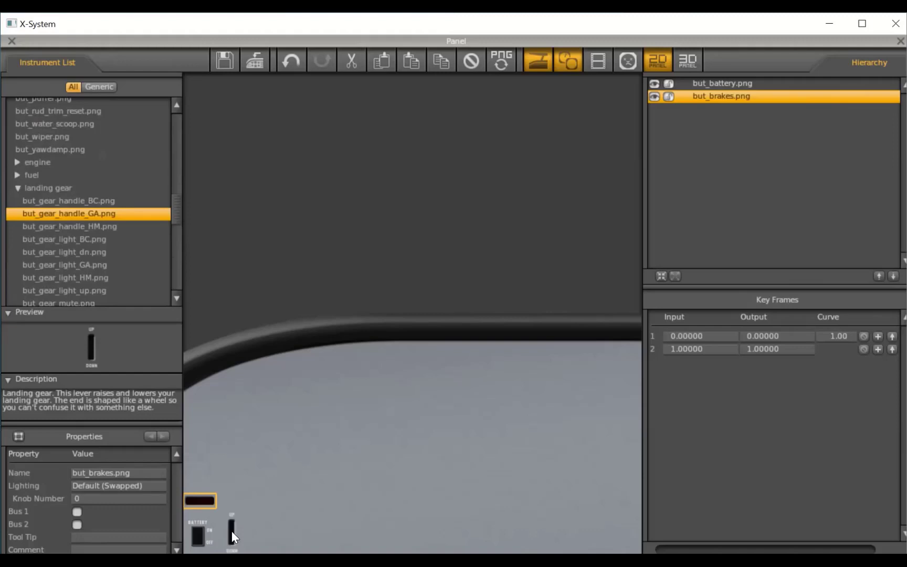
drag(232, 531, 233, 531)
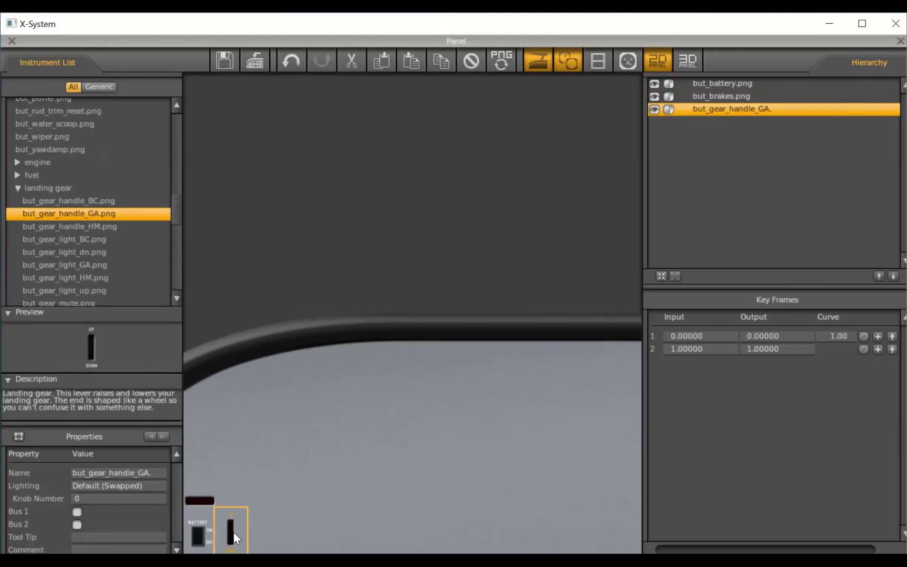
- Collapse the landing gear and buttons categories, and place the timer_GA.png clock on the panel above the brakes indicator
click(17, 187)
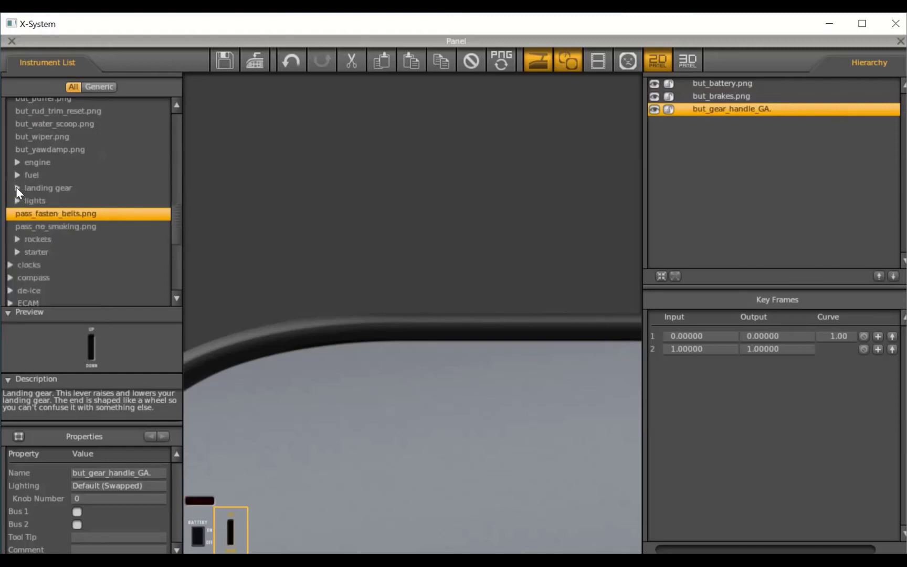
drag(173, 225, 167, 123)
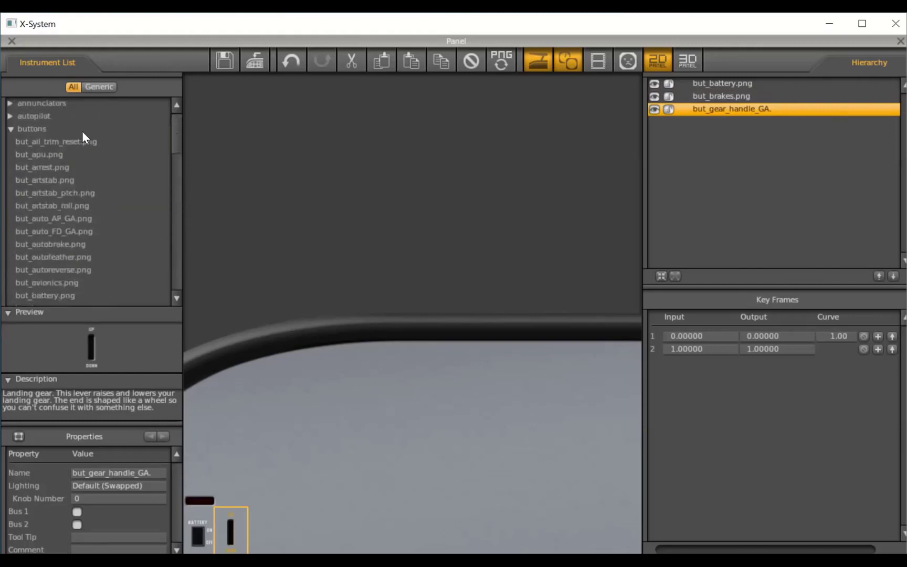
click(10, 127)
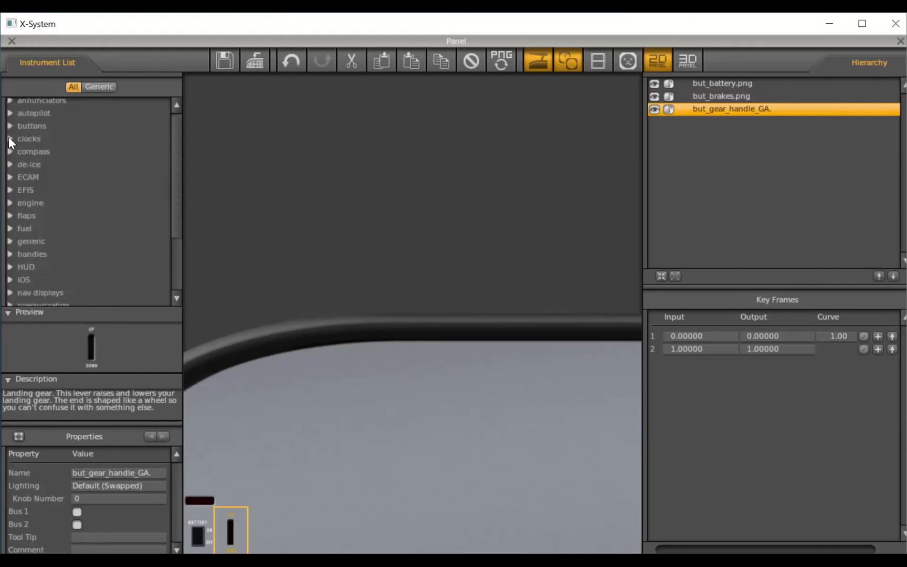
click(10, 139)
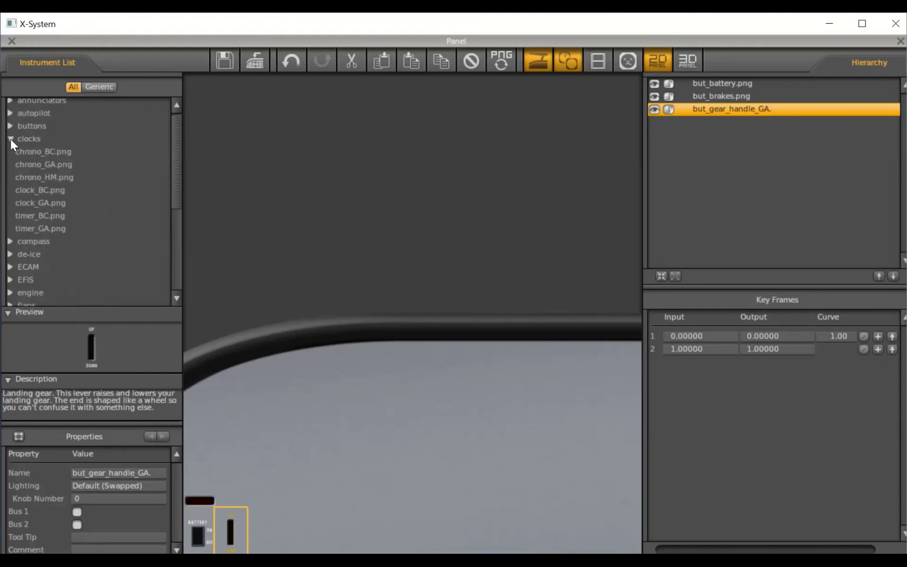
click(49, 230)
drag(93, 358, 219, 463)
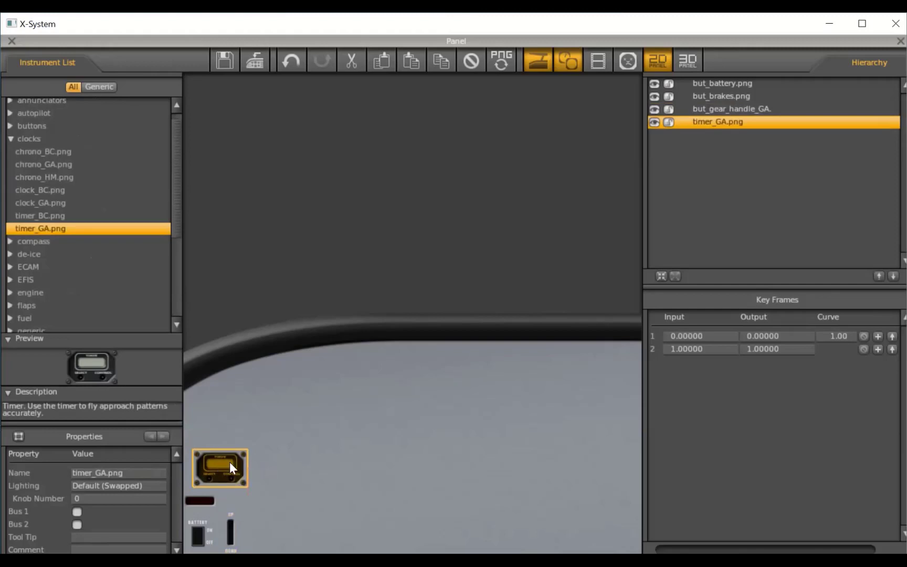
click(276, 424)
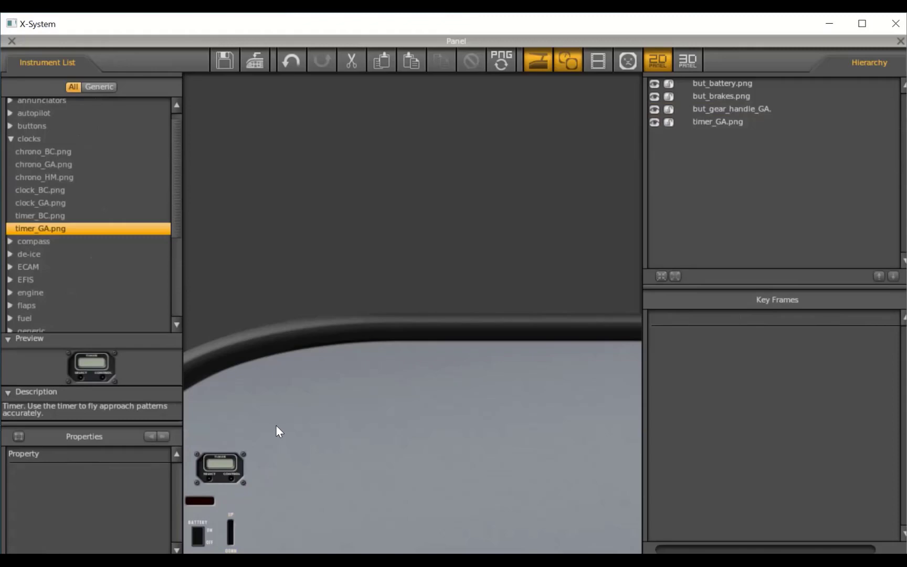
- Place the asi_preset_GA_200.png airspeed indicator from the standard six instruments on the panel, up and to the right of the timer
click(52, 214)
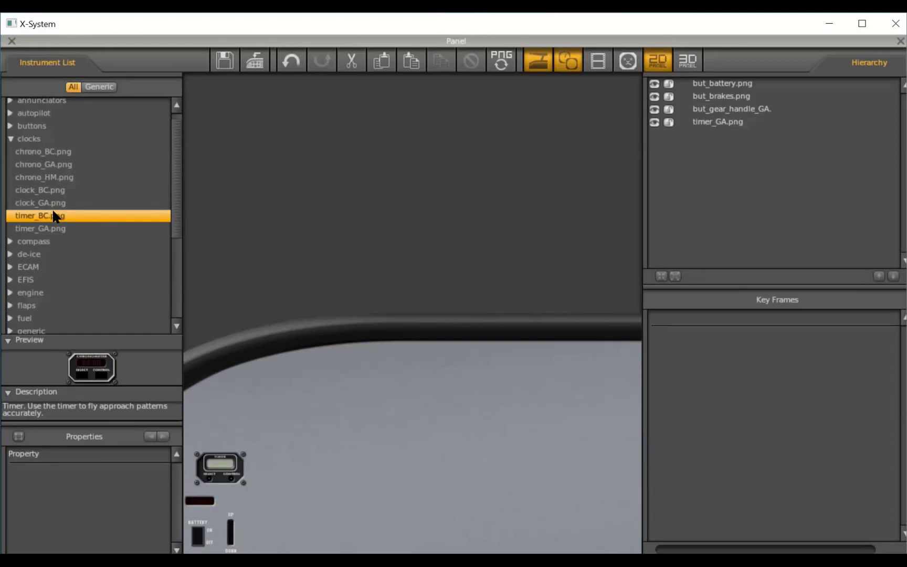
click(9, 138)
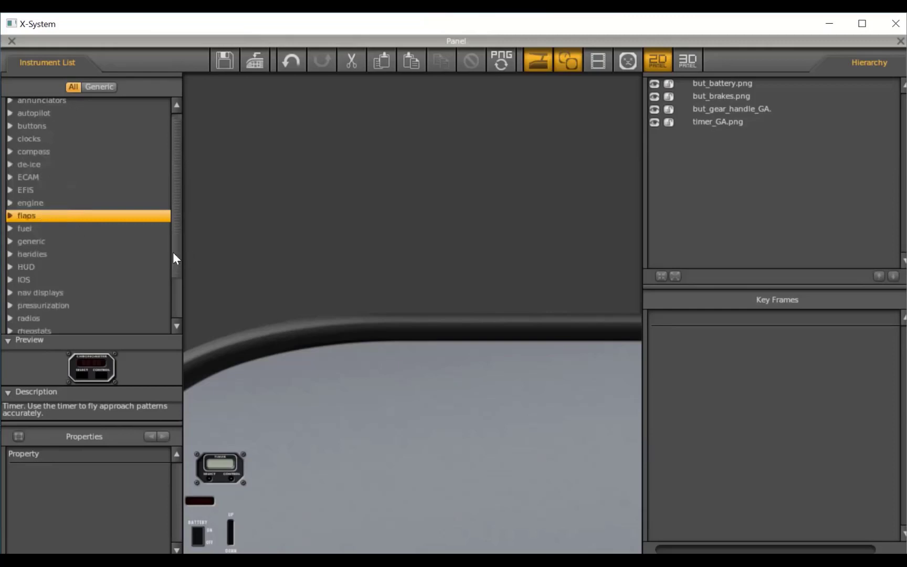
scroll(172, 253, down, 2)
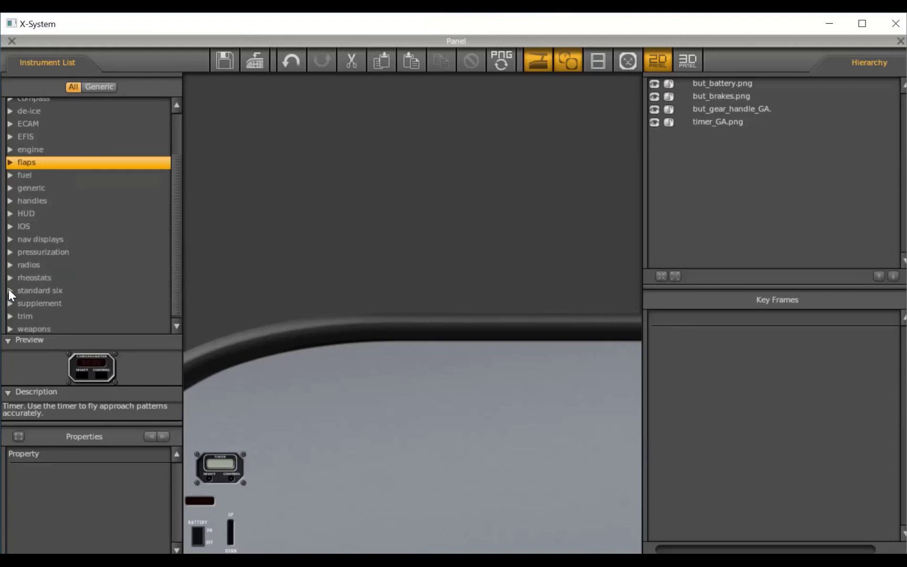
click(10, 290)
drag(172, 229, 158, 285)
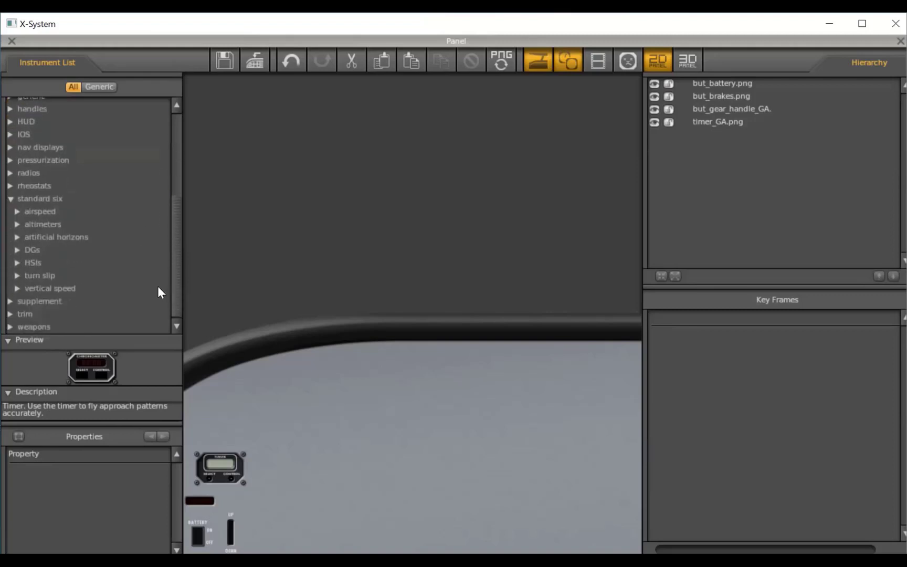
click(16, 209)
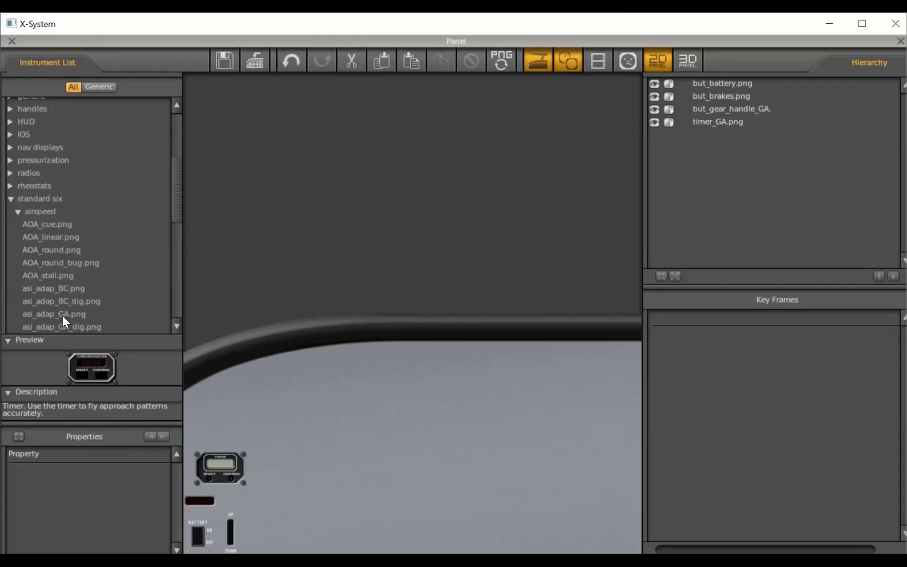
drag(175, 212, 168, 249)
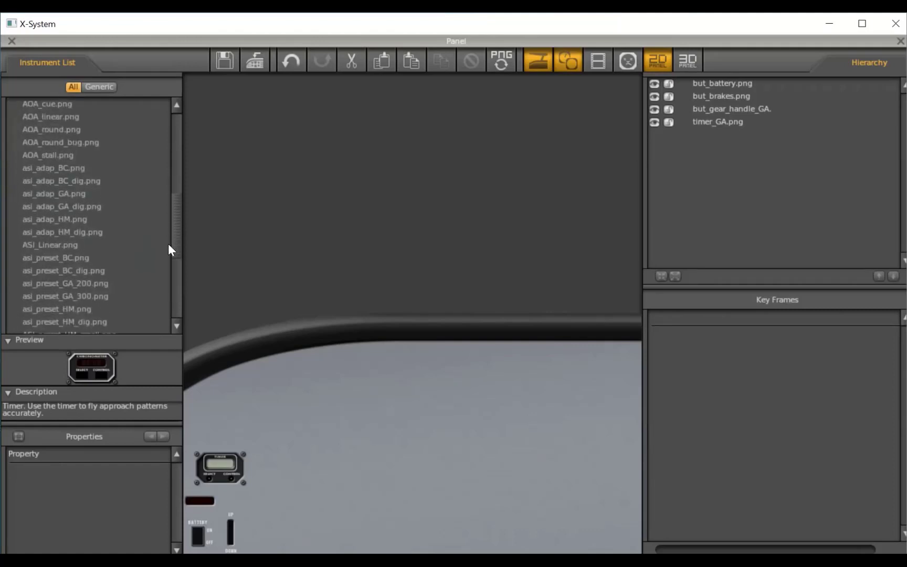
click(57, 283)
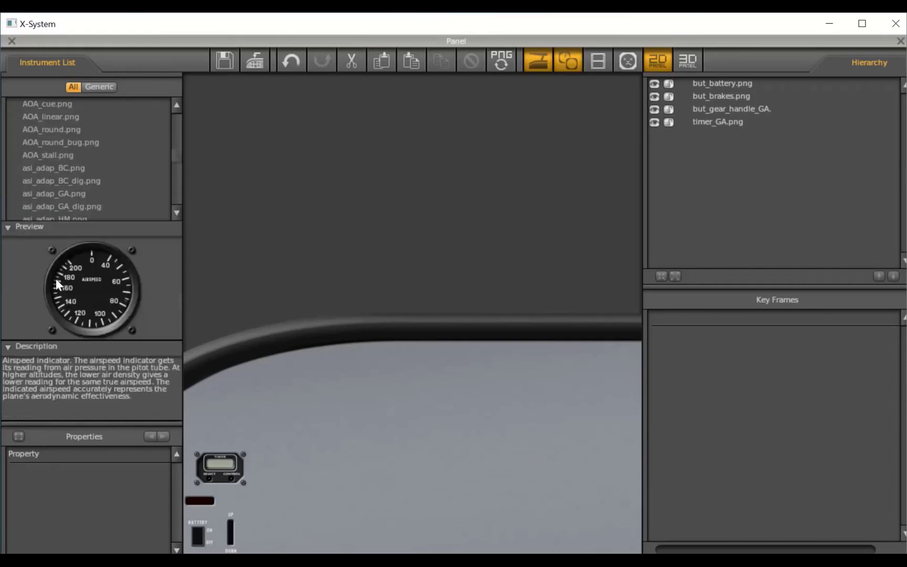
drag(94, 283, 308, 406)
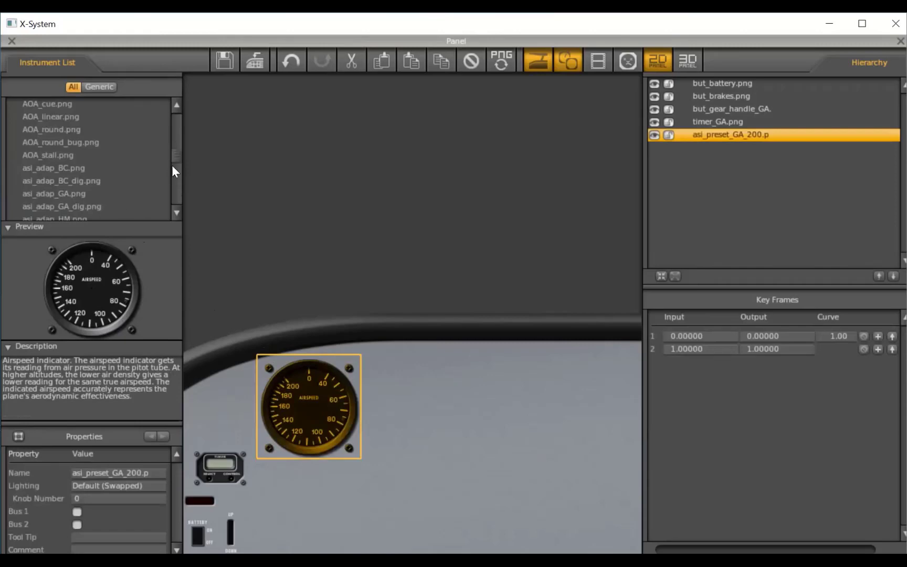
- Collapse the airspeed category and place the alt_GA_dig.png altimeter on the panel, level with the airspeed indicator and well to its right
click(178, 103)
click(179, 103)
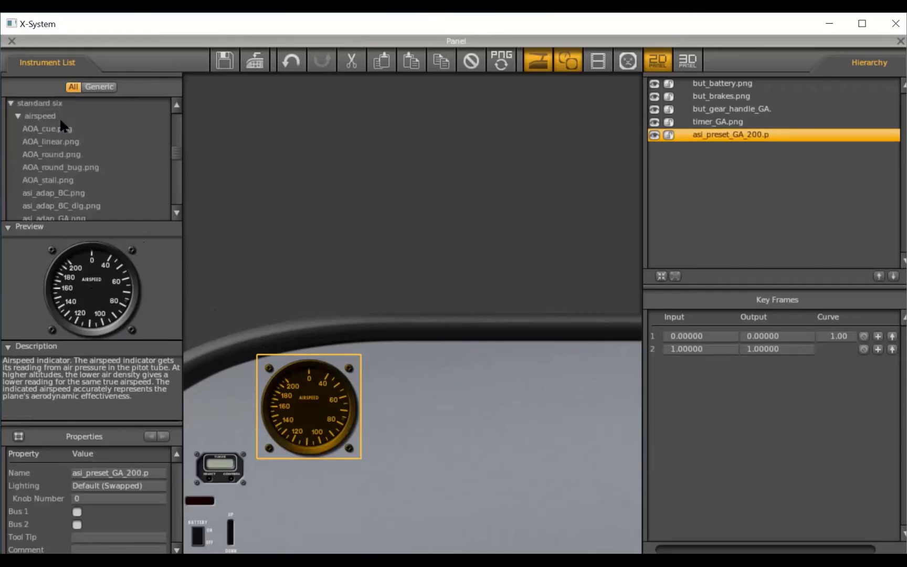
click(16, 112)
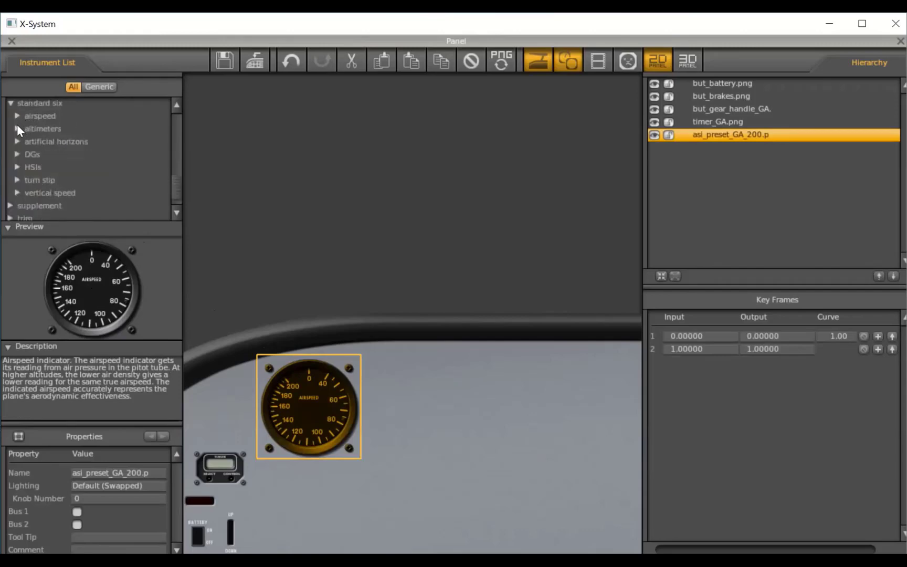
click(18, 127)
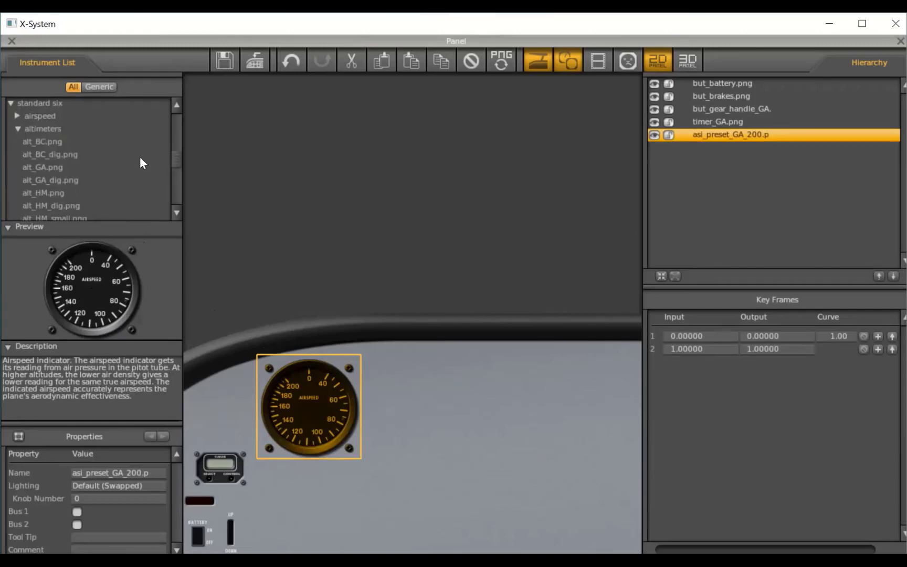
click(51, 180)
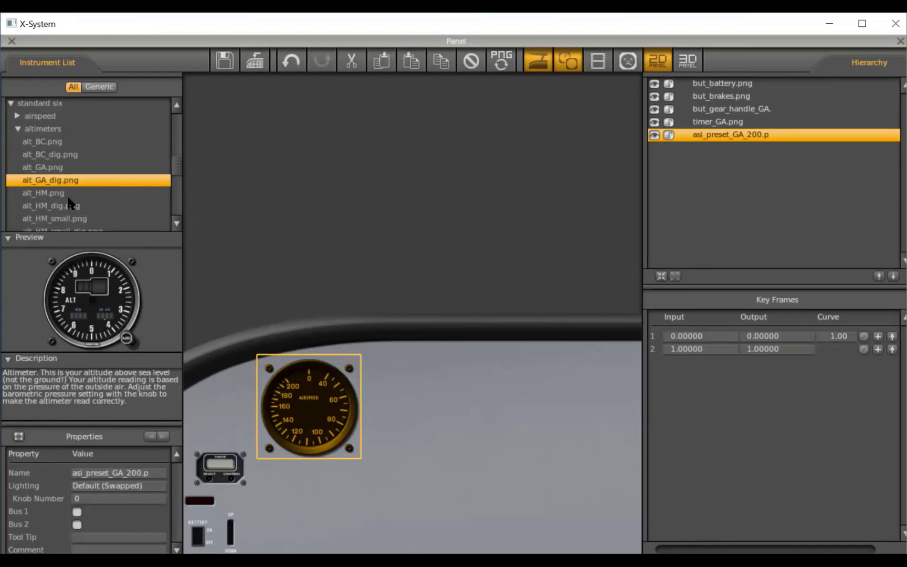
drag(97, 304, 581, 406)
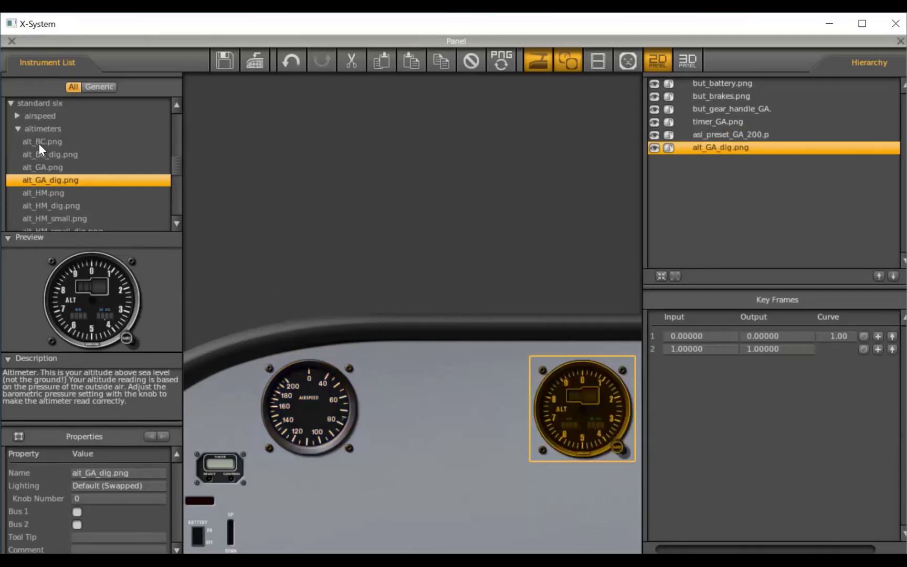
- Collapse the altimeters category and place the horizon_GA_vac.png artificial horizon midway between the airspeed indicator and the altimeter
click(18, 128)
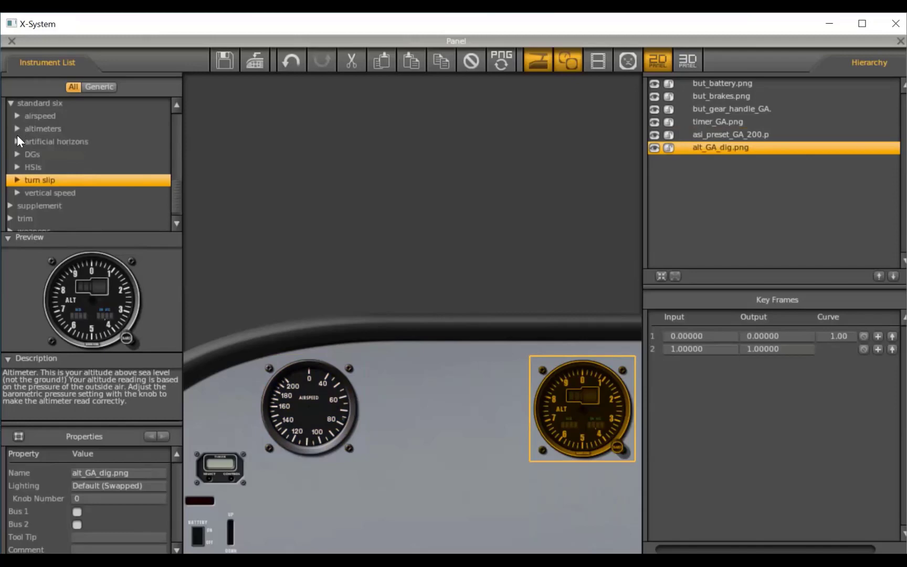
click(16, 142)
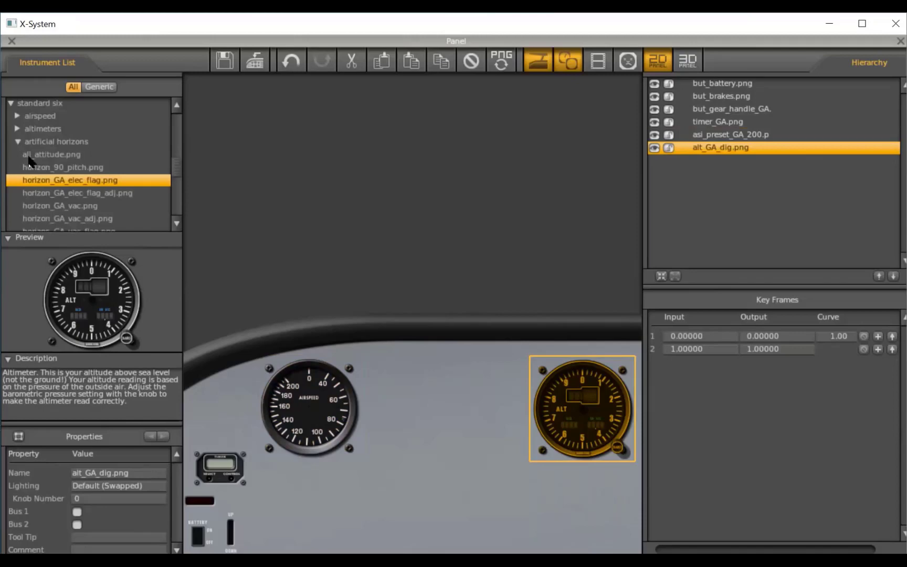
click(61, 206)
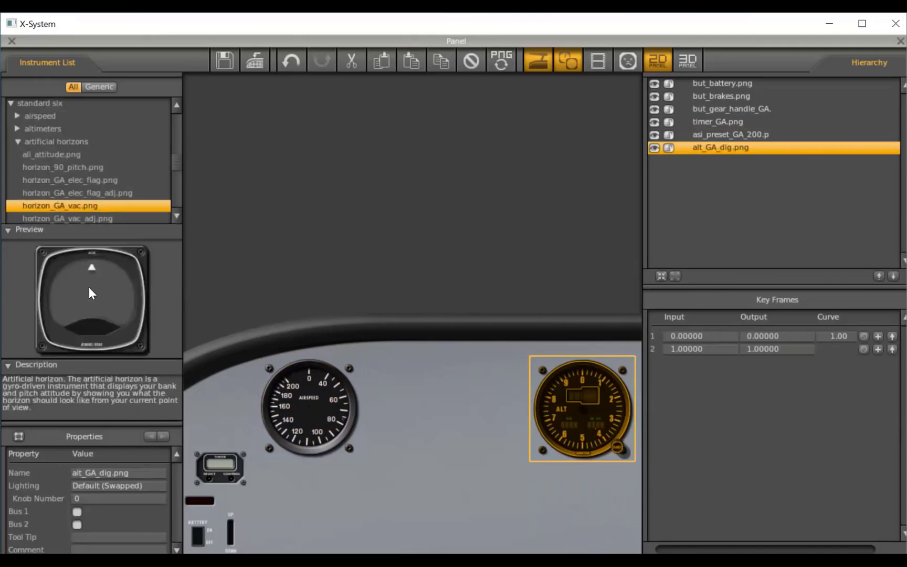
drag(89, 288, 446, 408)
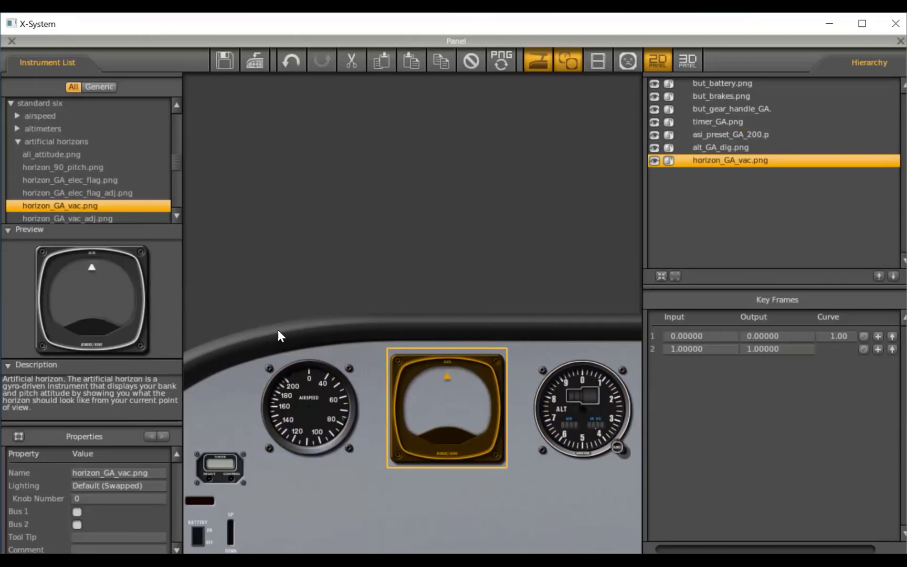
- Collapse the artificial horizons category and place the turn.png turn coordinator from the turn slip category directly below the airspeed indicator
click(17, 141)
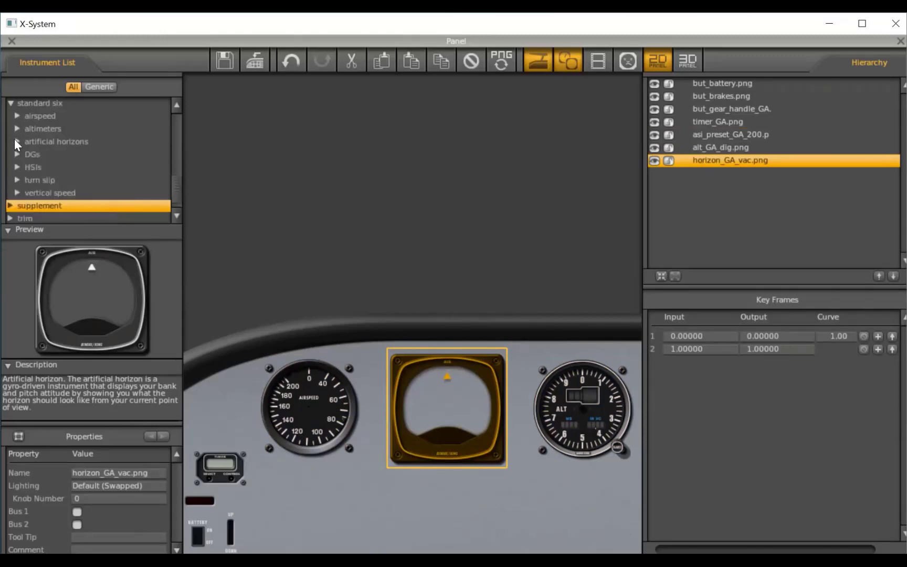
click(16, 180)
scroll(173, 180, down, 2)
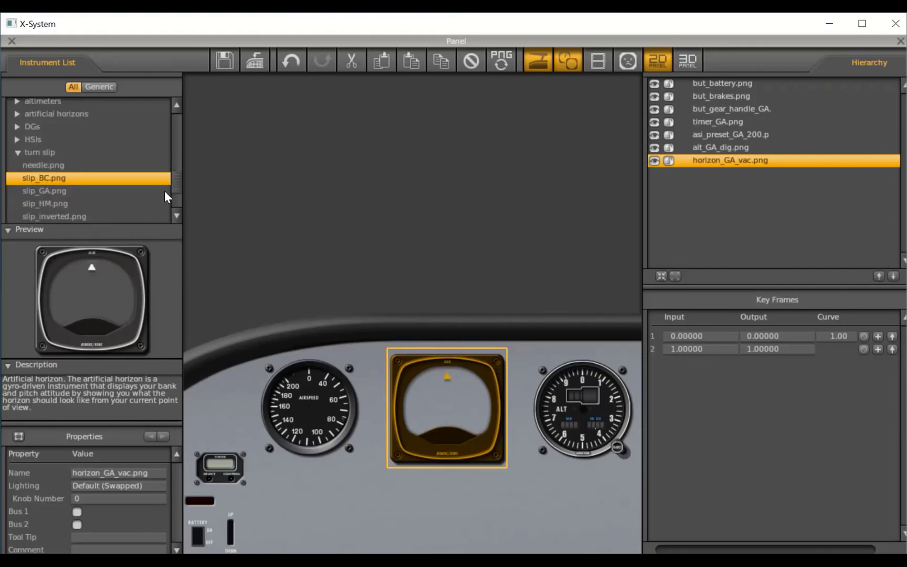
scroll(173, 186, down, 3)
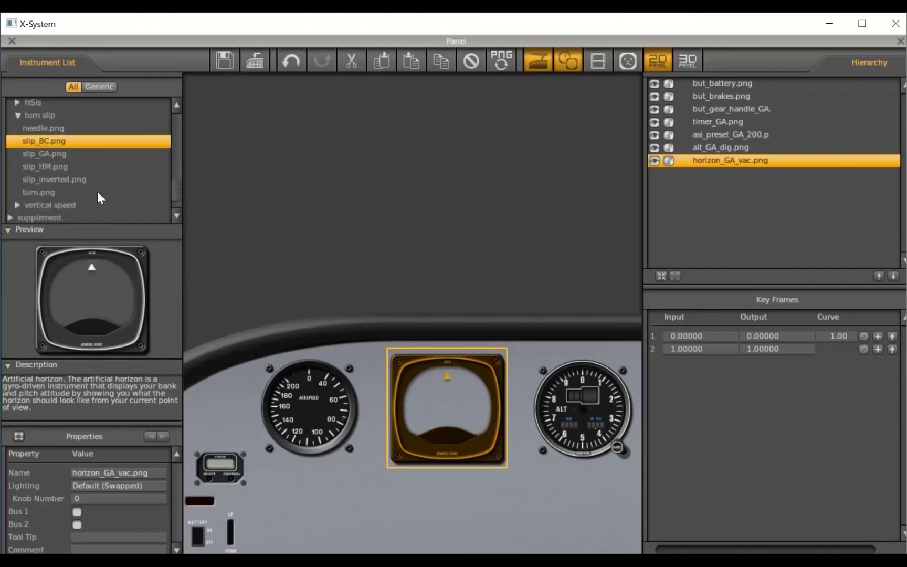
click(54, 192)
drag(99, 283, 307, 500)
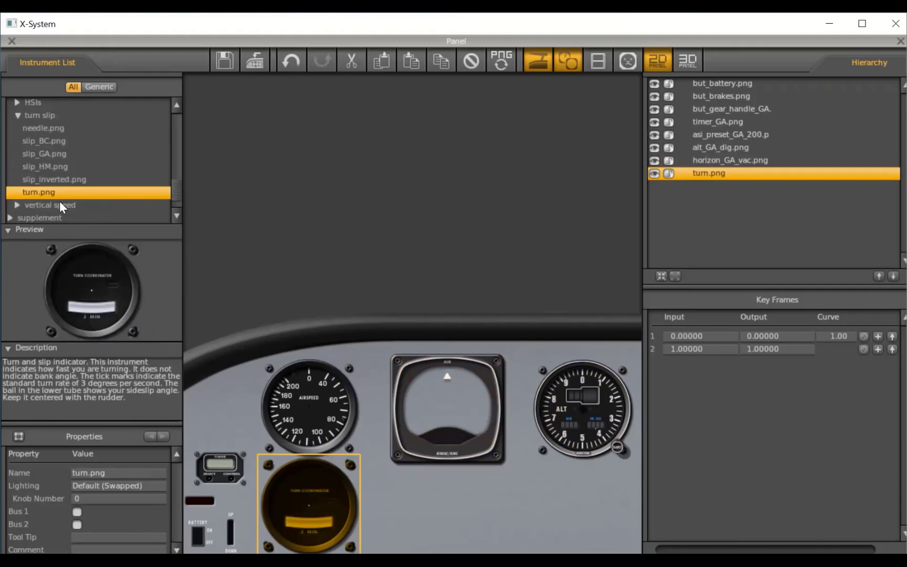
- Collapse the turn slip category and place the DG_HDG_SYN.png directional gyro from the DGs category directly below the artificial horizon
click(18, 115)
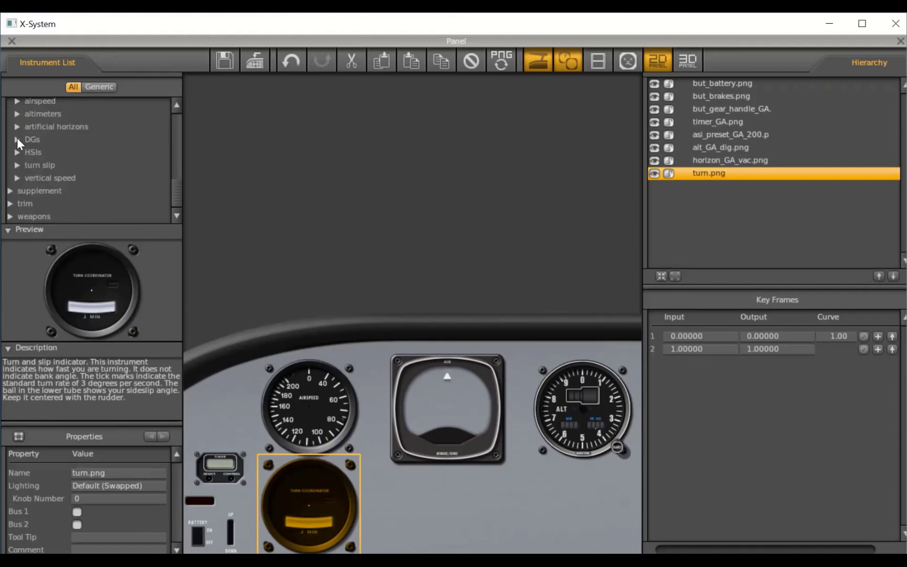
click(17, 138)
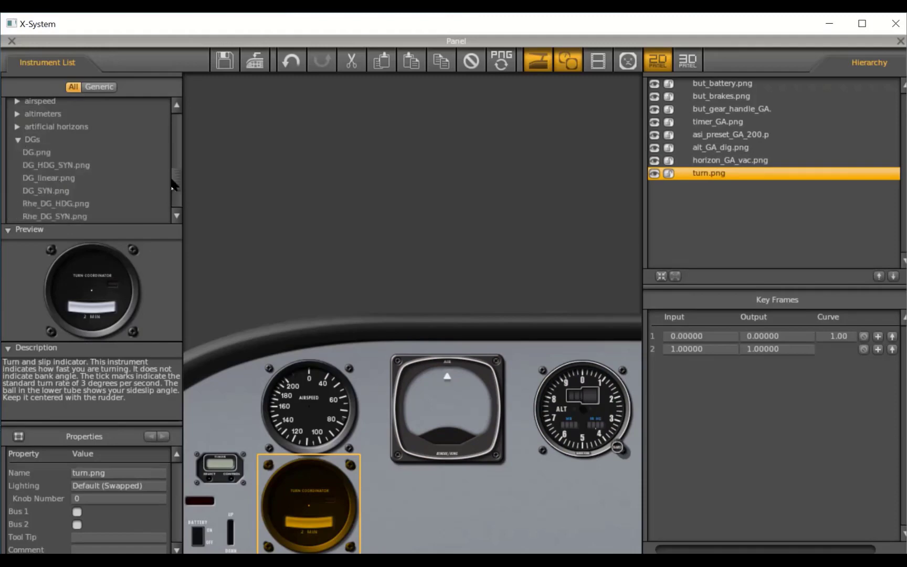
scroll(171, 181, down, 1)
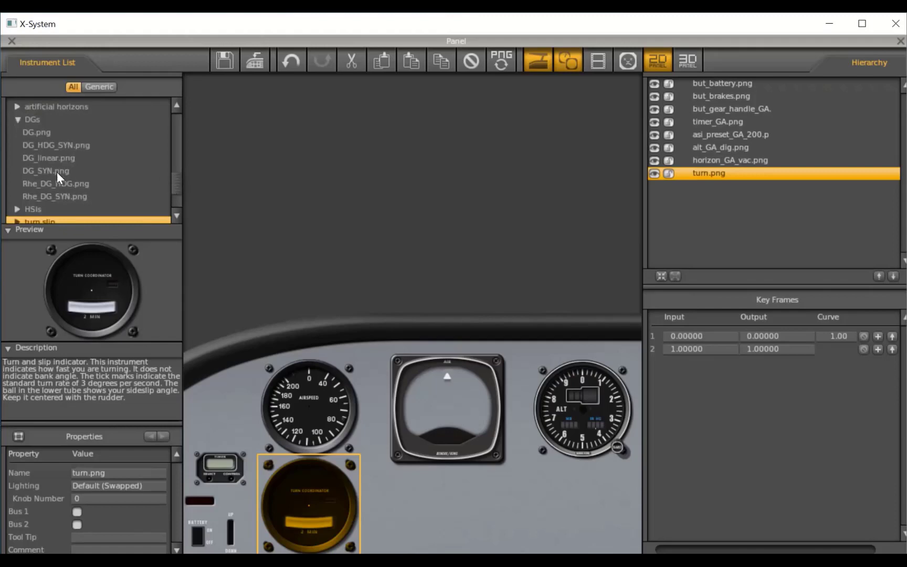
click(56, 147)
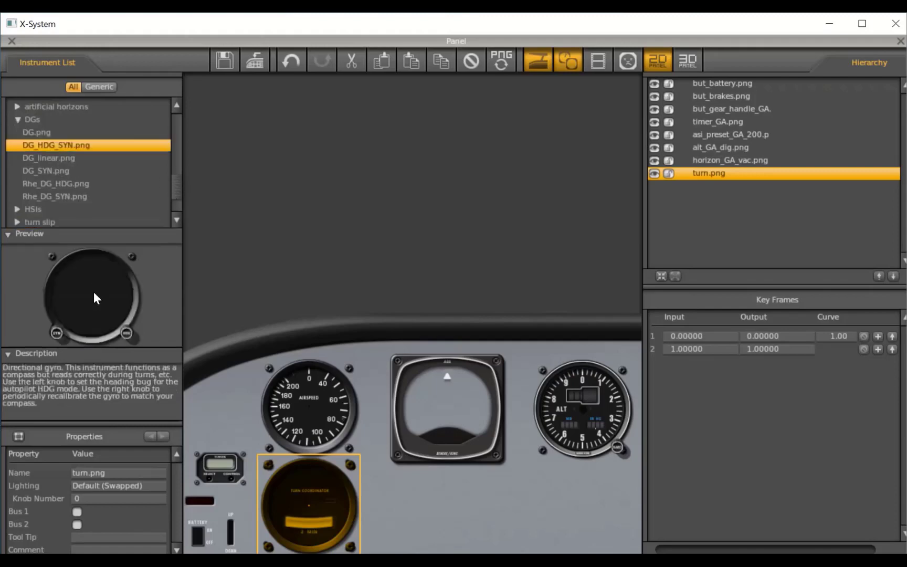
drag(94, 297, 444, 505)
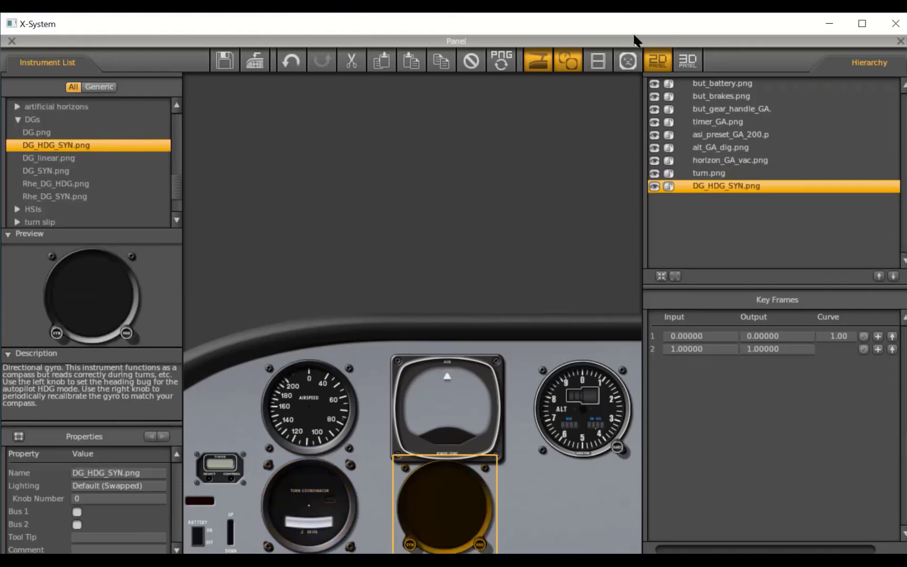
- Collapse the DGs category and place the VVI_2000_GA.png vertical speed indicator directly below the altimeter
click(18, 120)
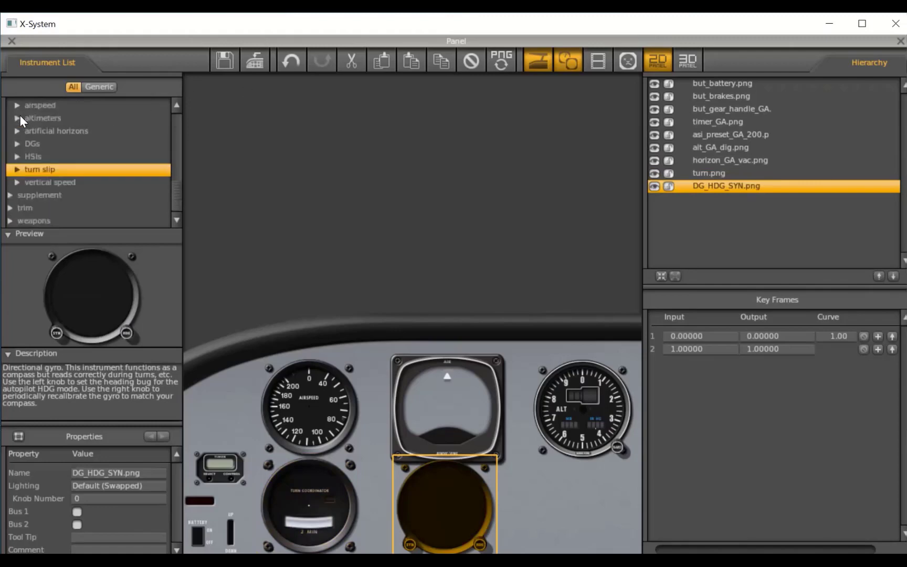
click(17, 182)
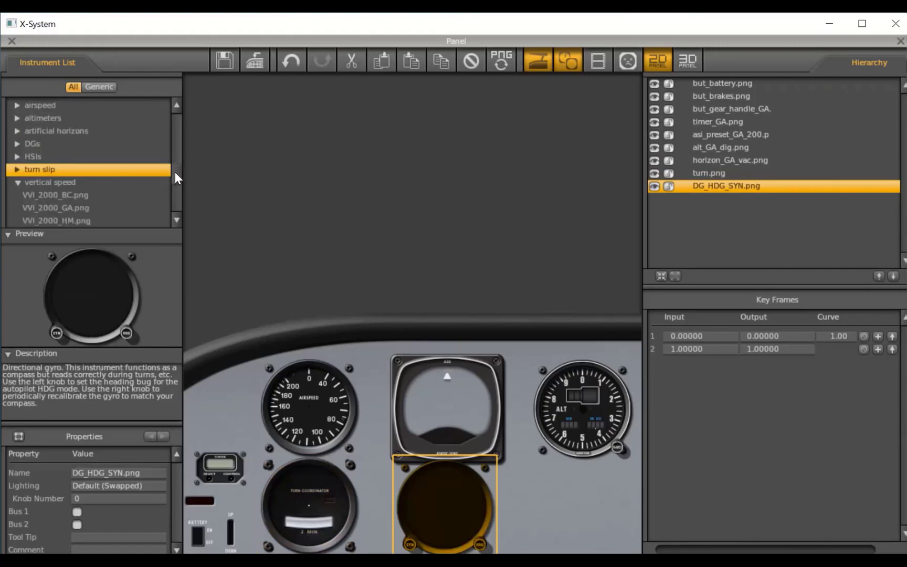
scroll(175, 174, down, 2)
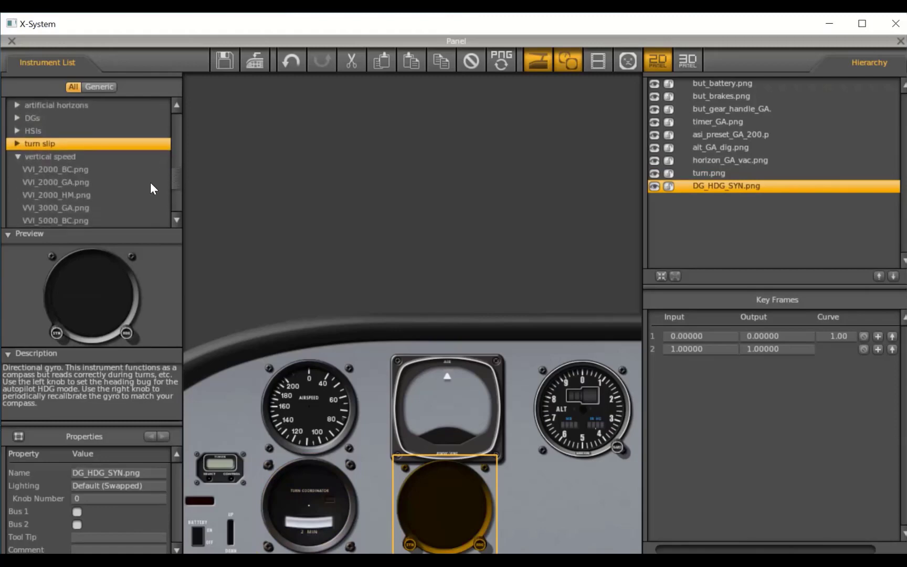
click(63, 182)
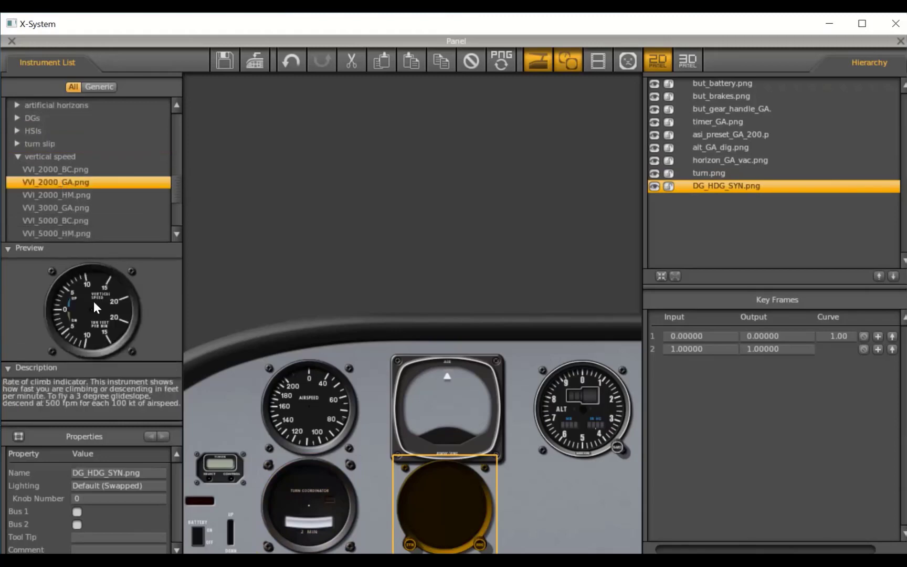
drag(165, 326, 581, 502)
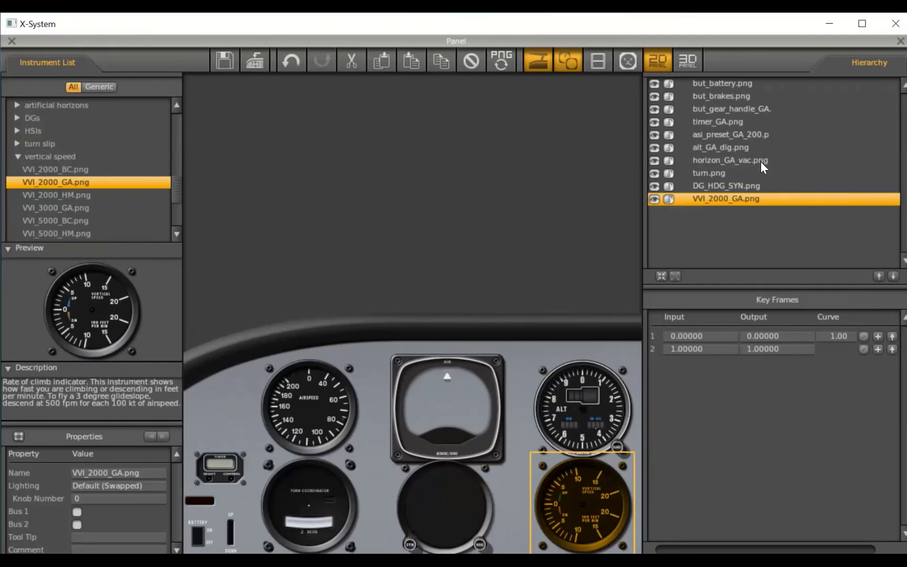
- Shift the artificial horizon slightly up and to the left so it clears the directional gyro below it
click(471, 394)
click(470, 387)
click(456, 395)
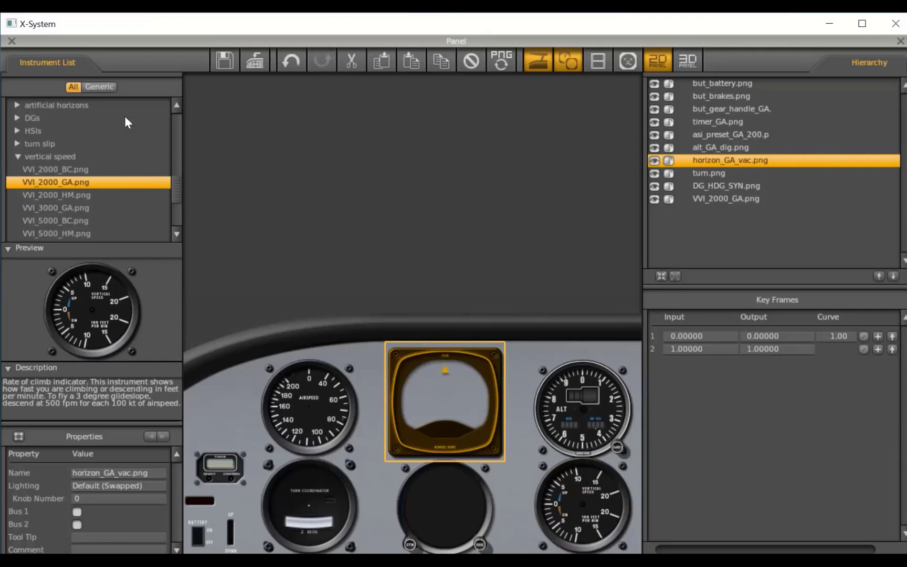
- Close the panel editor and save the aircraft
click(11, 40)
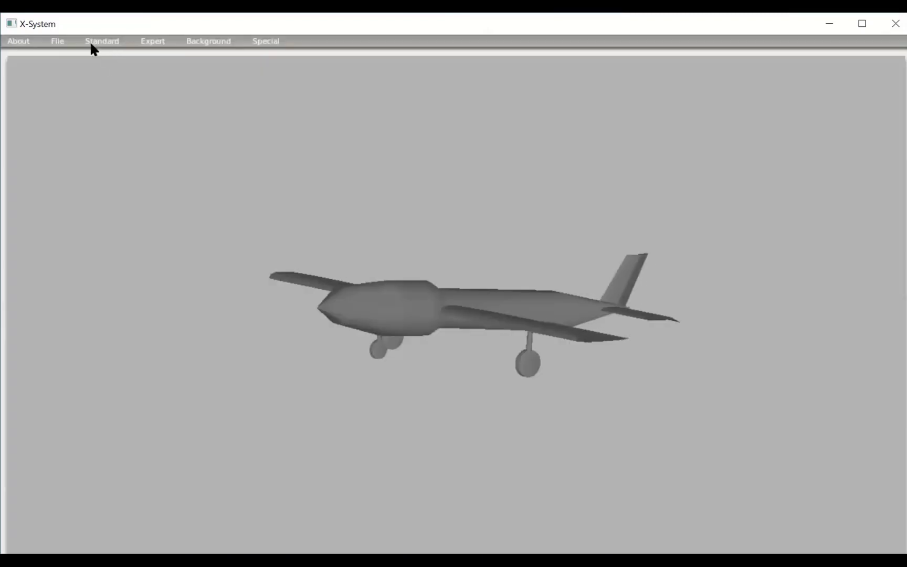
click(55, 40)
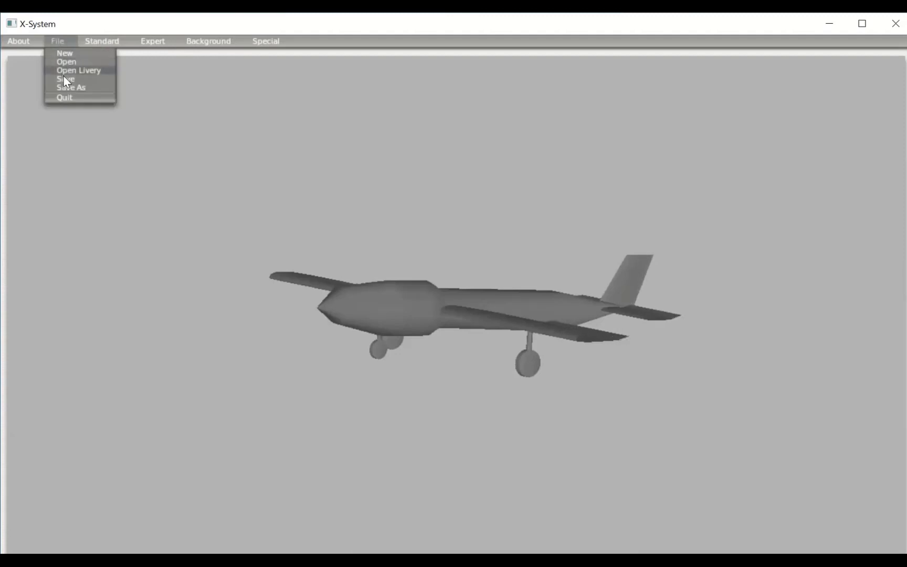
click(63, 79)
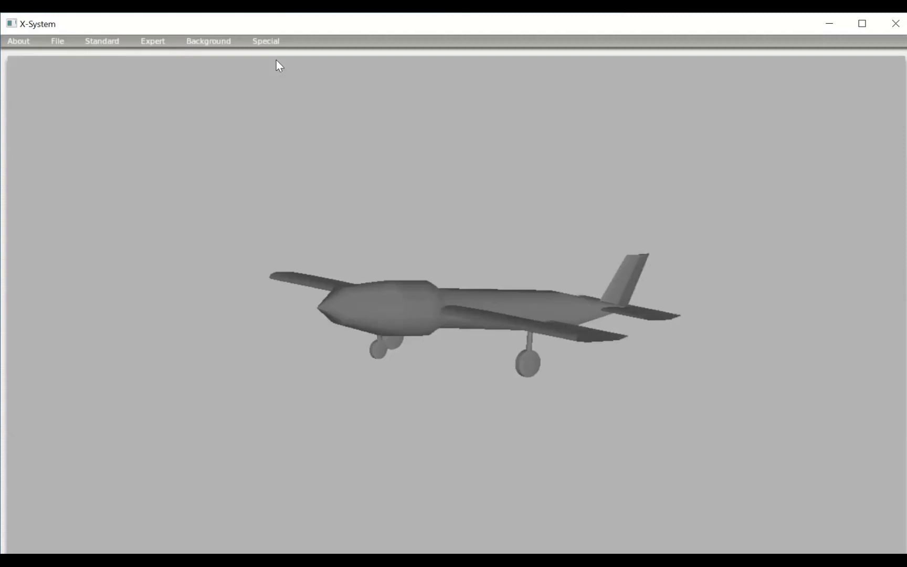
- Output the texture-map starting points for the aircraft and acknowledge the notice about the paint bitmap
click(265, 41)
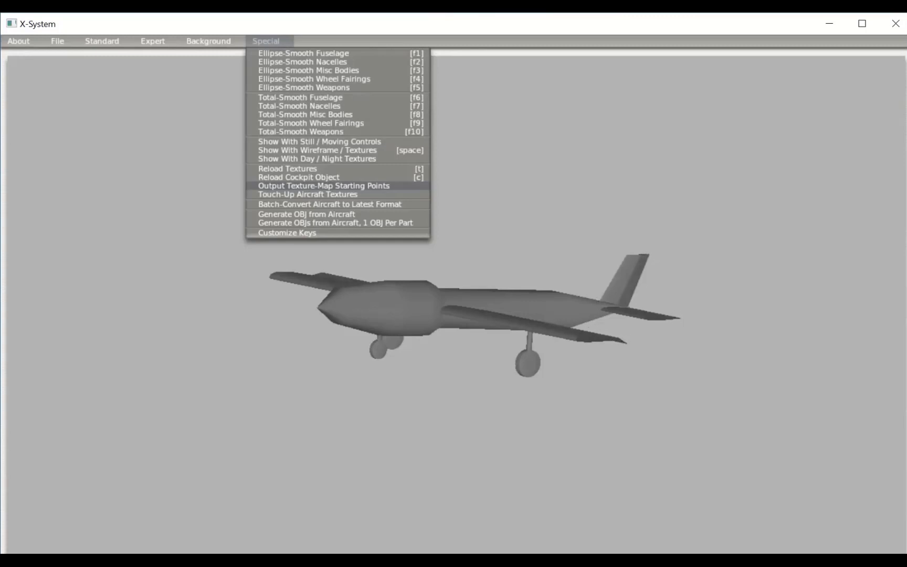
click(342, 187)
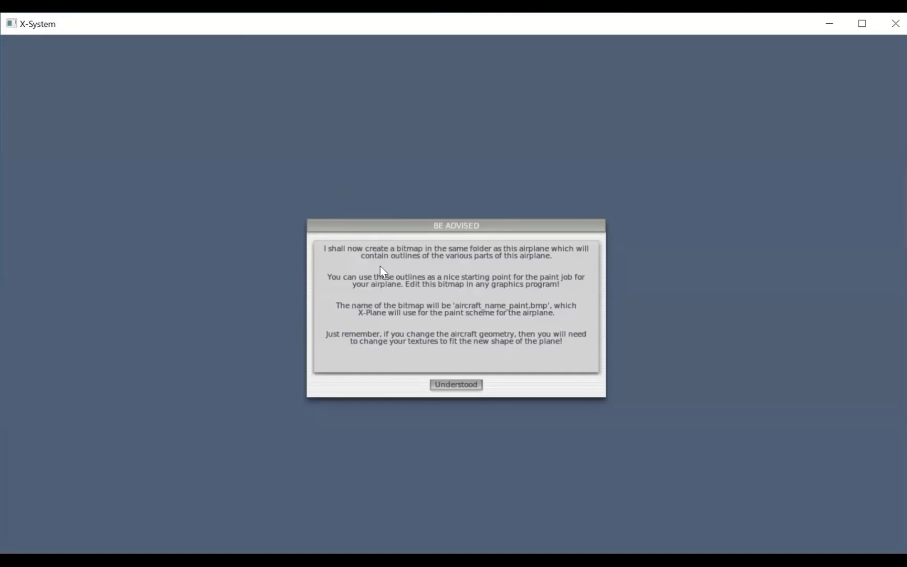
click(458, 388)
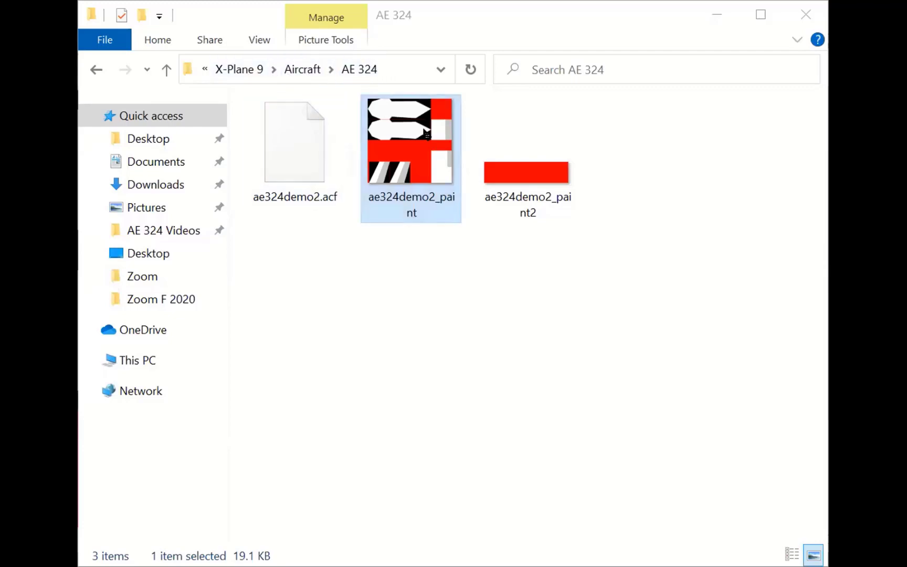
- Switch to the AE 324 folder in File Explorer and look at the Open with option for the ae324demo2_paint bitmap
click(426, 133)
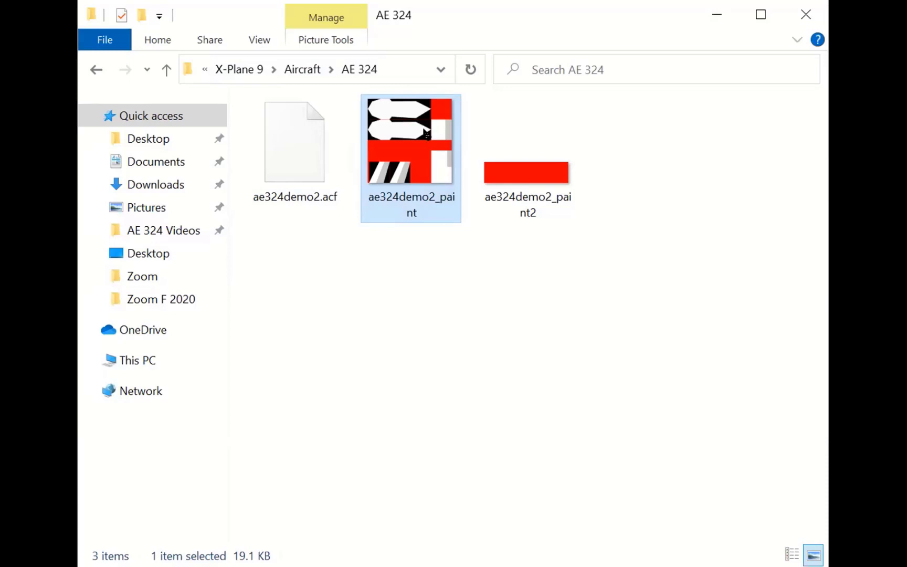
right_click(426, 133)
click(357, 341)
click(356, 340)
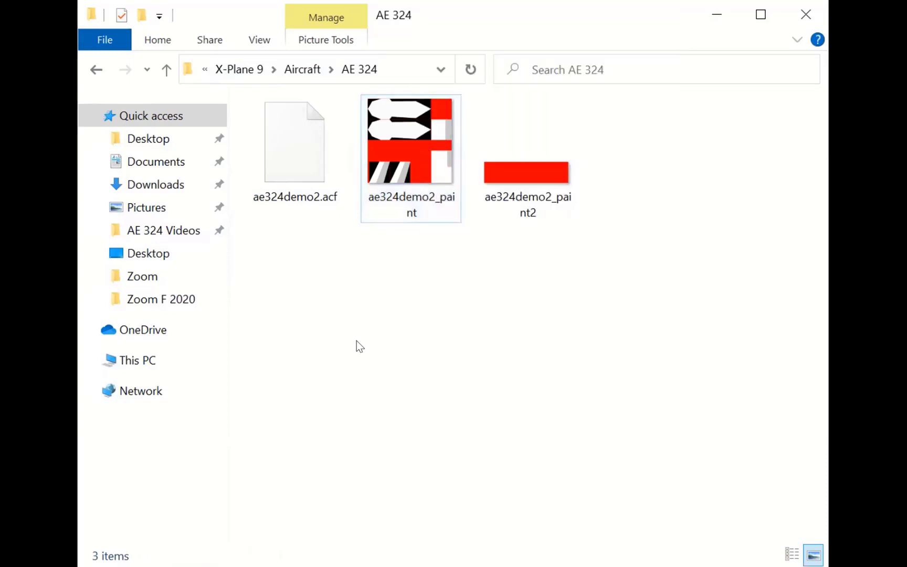
click(408, 147)
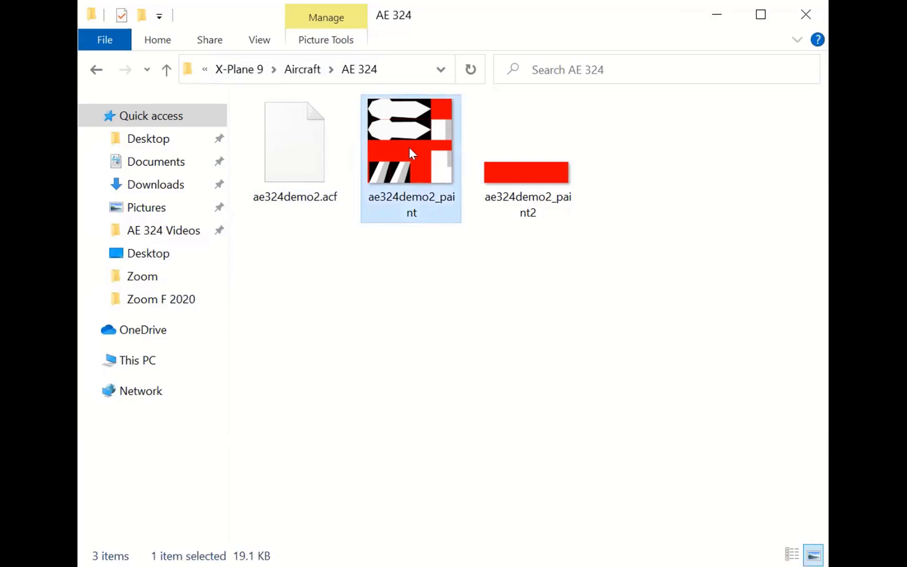
right_click(409, 148)
mouse_move(527, 436)
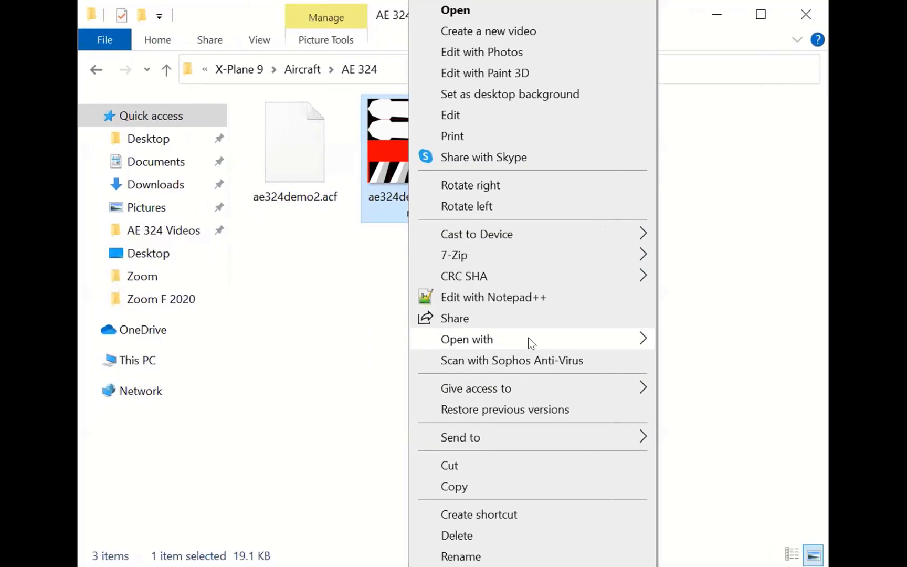
mouse_move(528, 338)
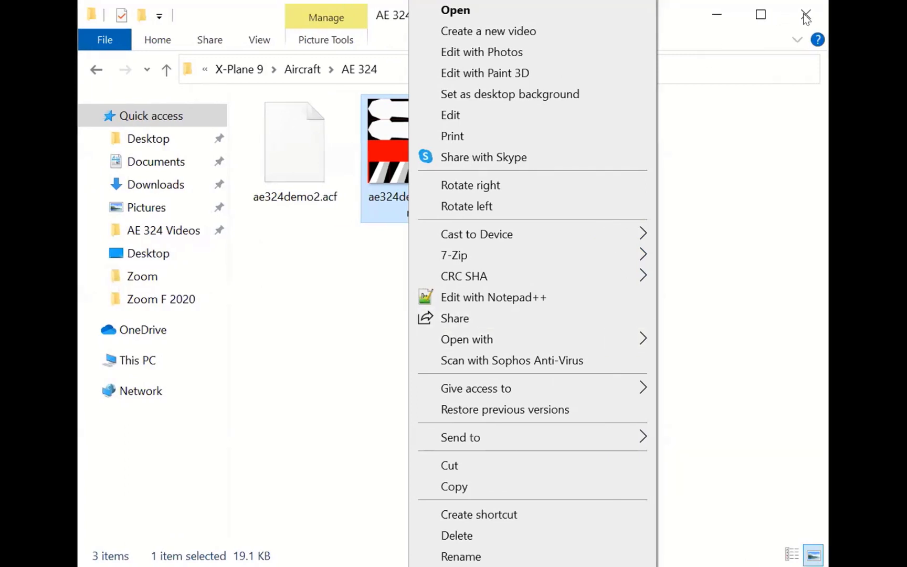
- Close the AE 324 folder window and look over the full ae324demo2_paint bitmap in Paint
click(803, 14)
click(802, 14)
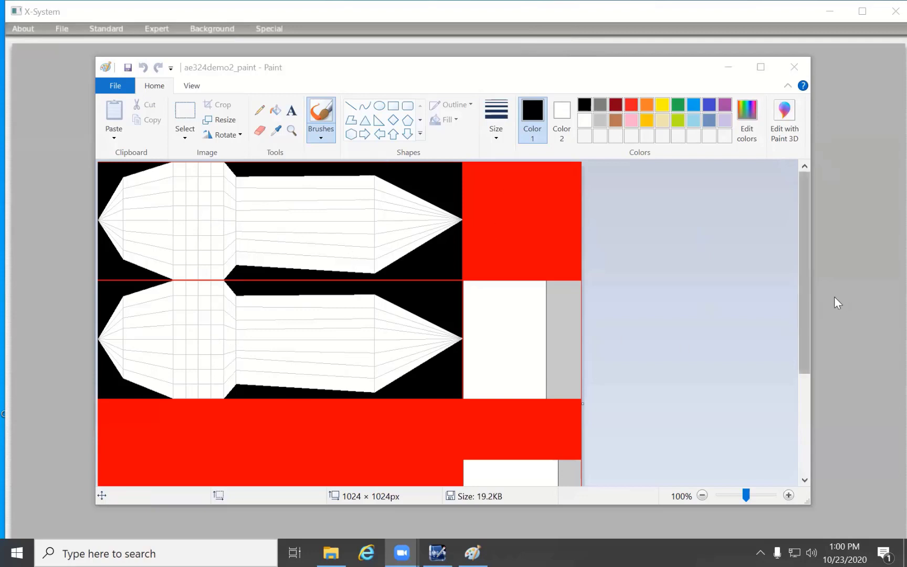
drag(810, 305, 802, 448)
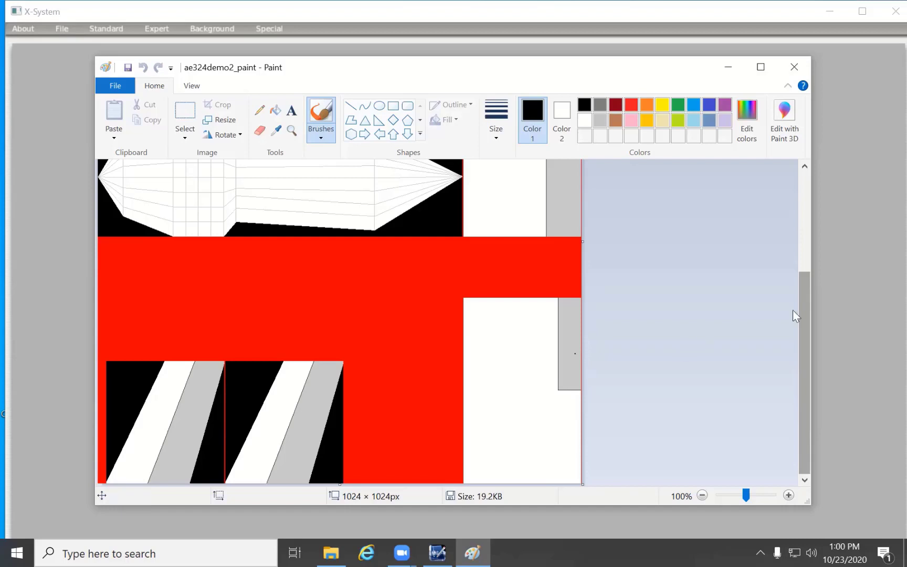
drag(801, 328, 781, 270)
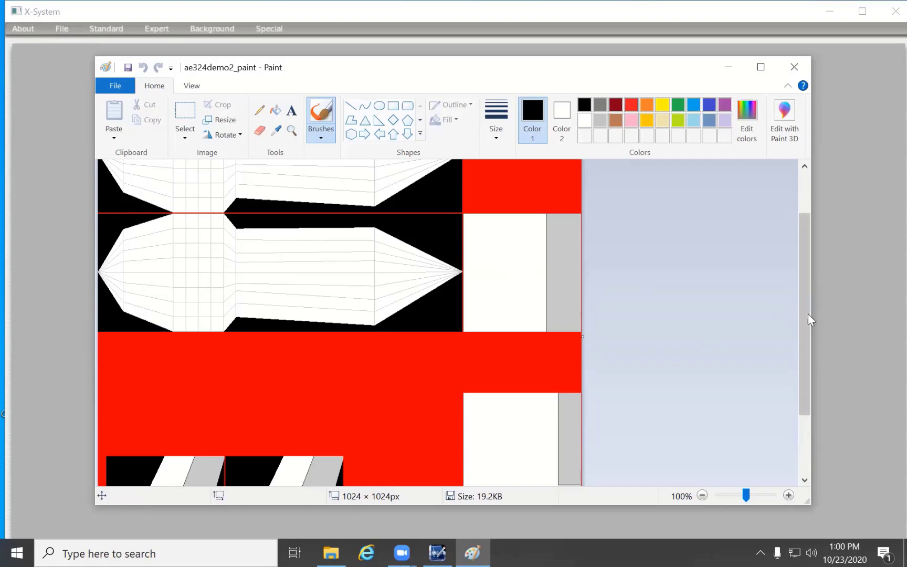
drag(802, 321, 785, 394)
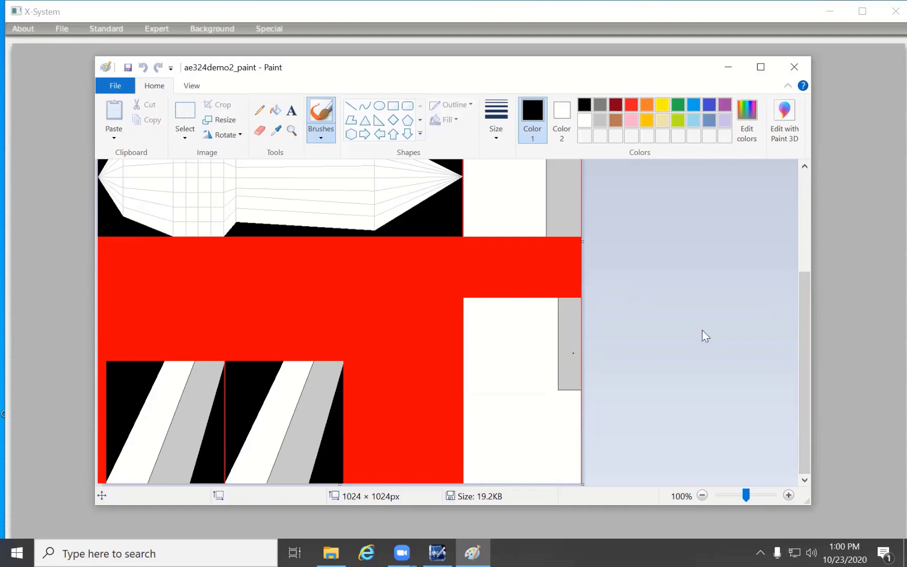
drag(805, 324, 807, 270)
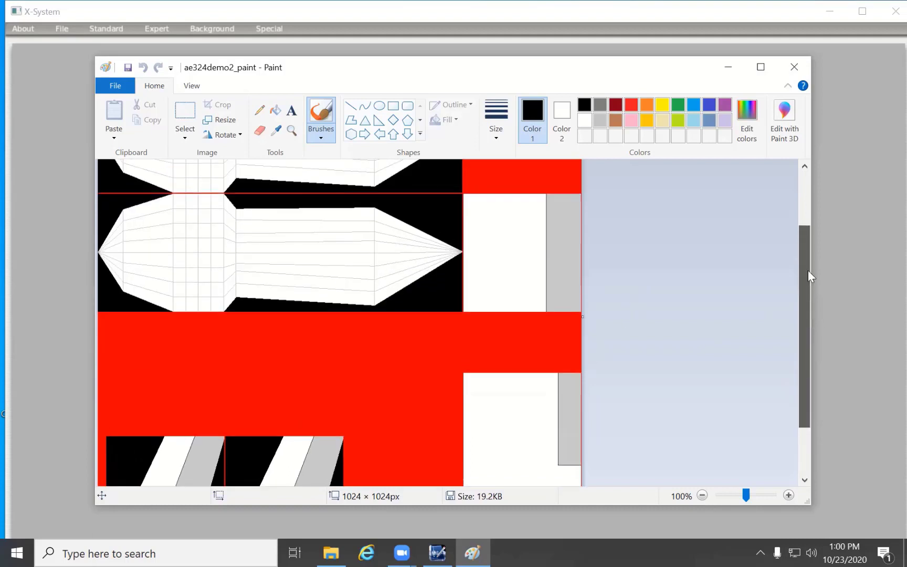
- Fill the white rectangle beside the lower fuselage outline with green and the grey strip next to it with blue
click(275, 110)
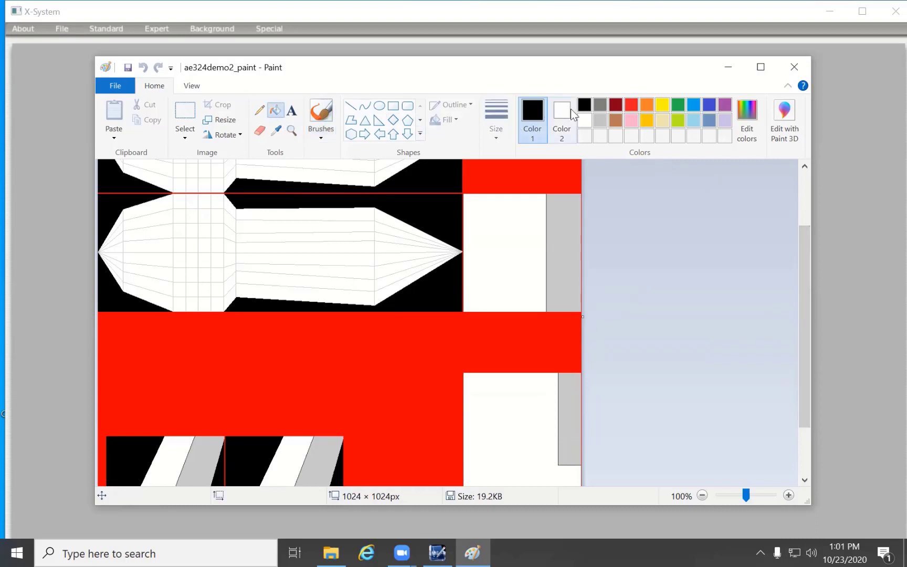
click(631, 104)
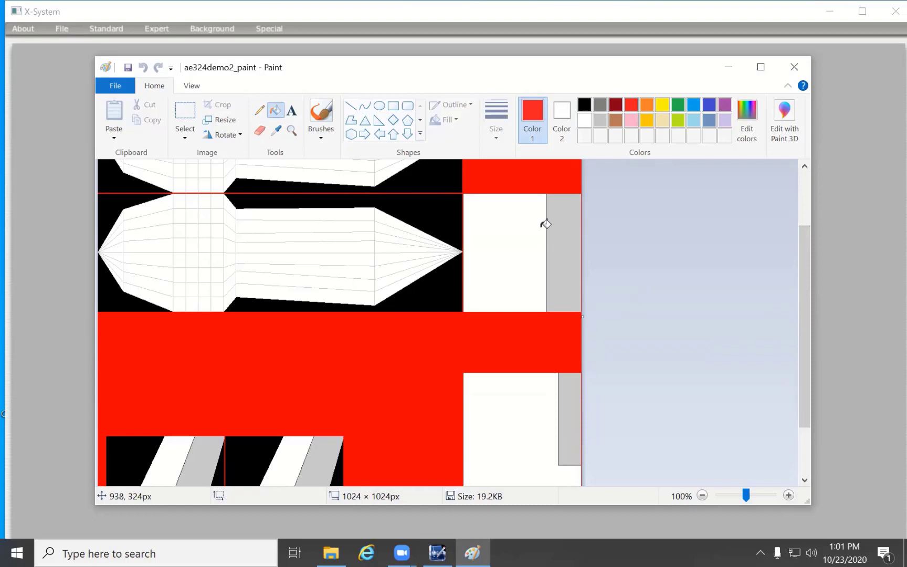
click(501, 234)
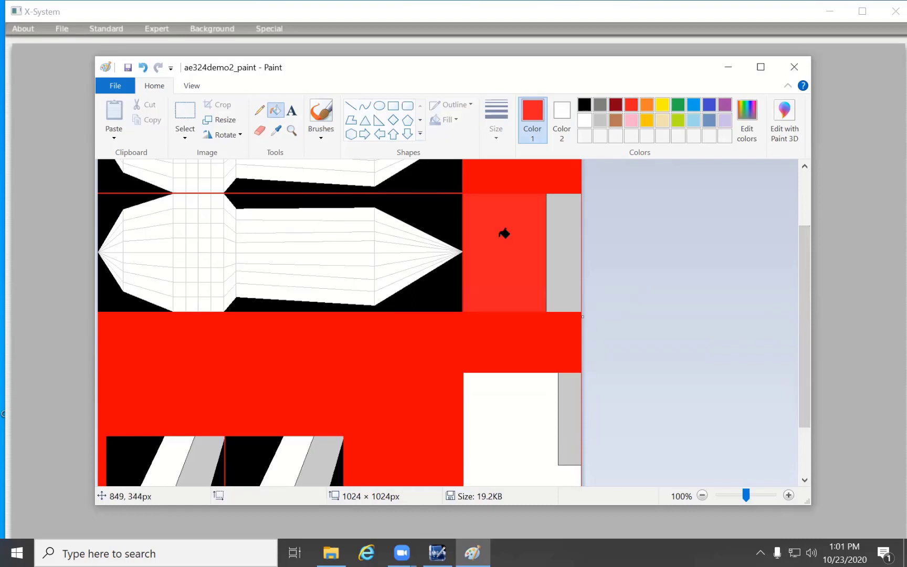
click(677, 104)
click(530, 226)
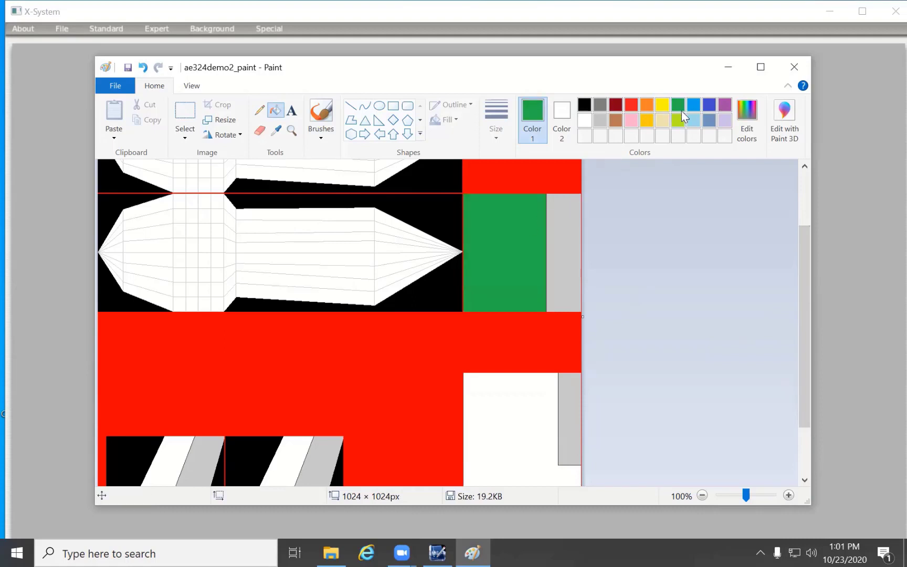
click(573, 227)
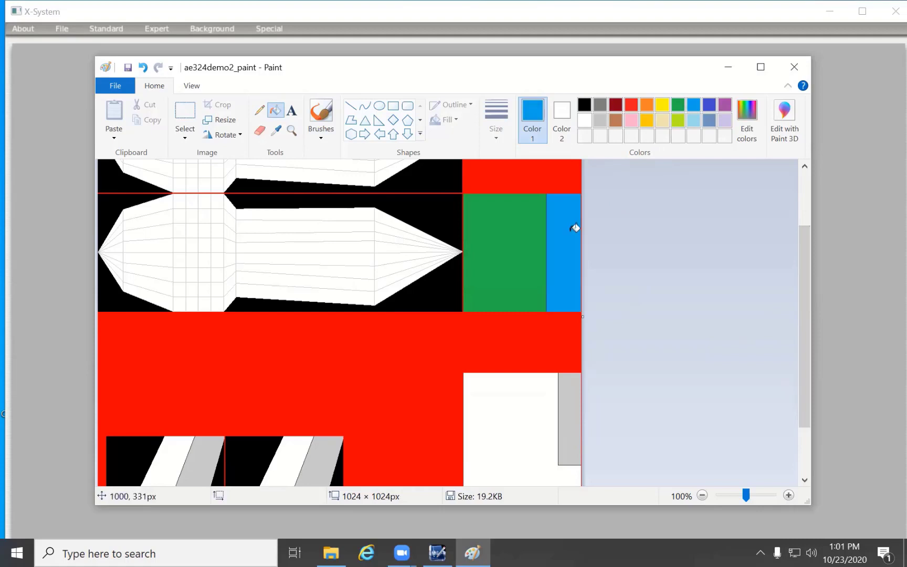
- Fill the lower white rectangle of the bitmap with gold and the grey strip set into it with purple
click(647, 119)
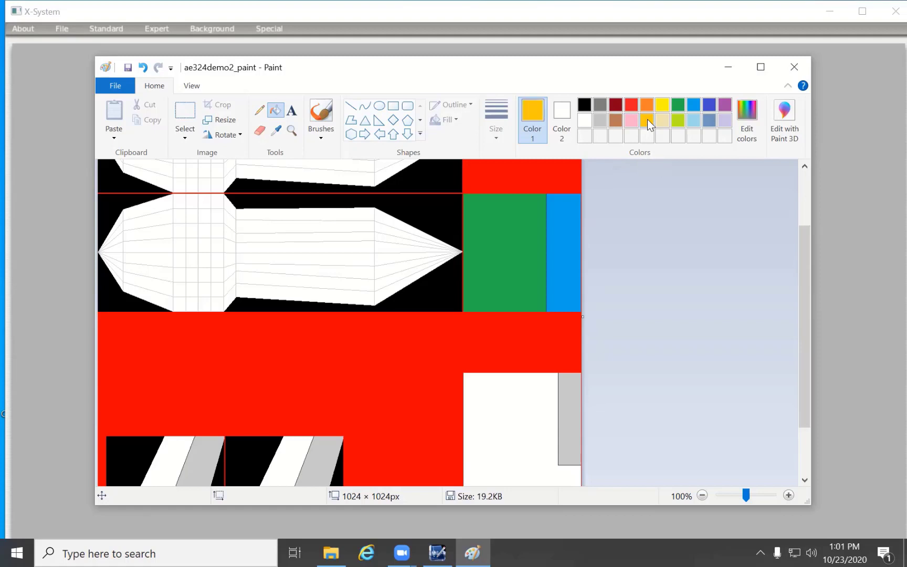
click(512, 419)
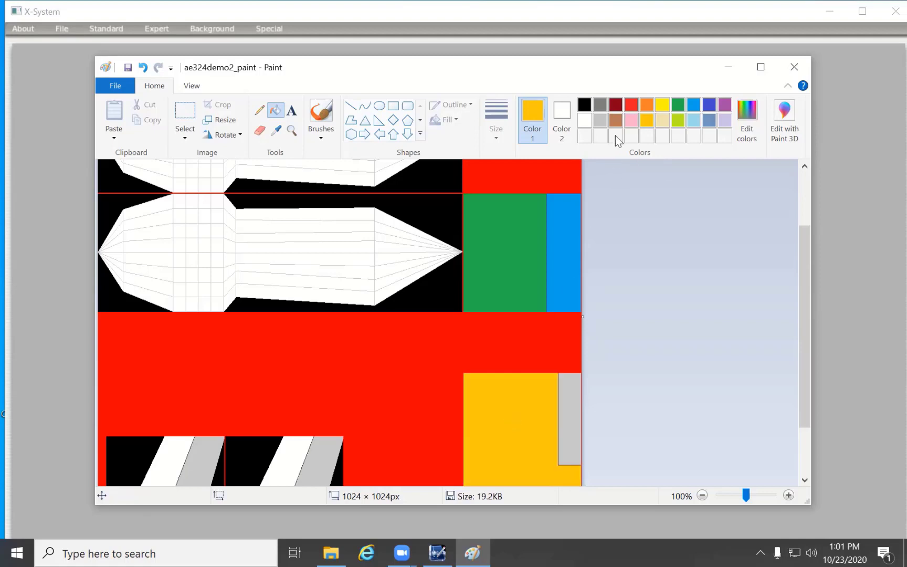
click(665, 104)
click(576, 397)
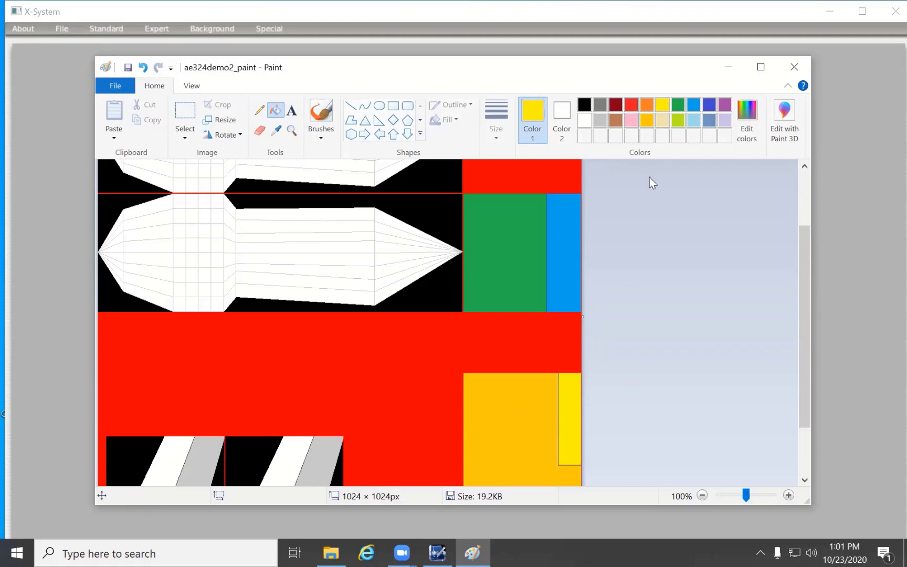
click(724, 105)
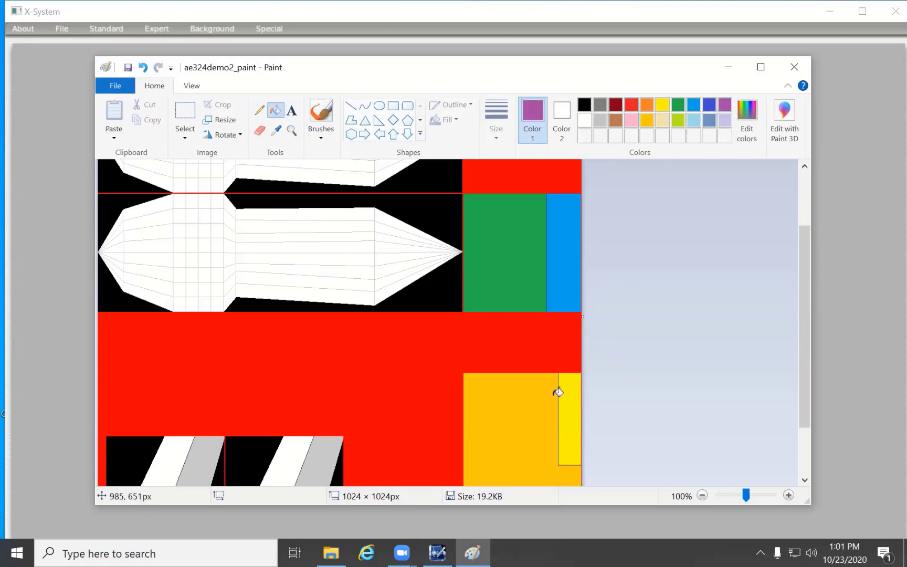
click(575, 400)
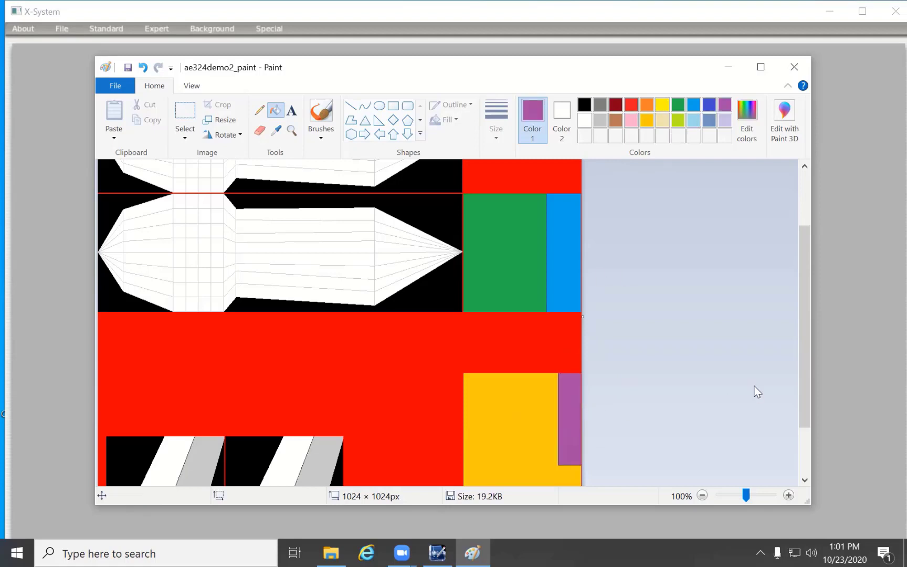
- Fill the white slanted bands near the bitmap's lower edge, the first with lime and the second with pink
drag(804, 352, 797, 420)
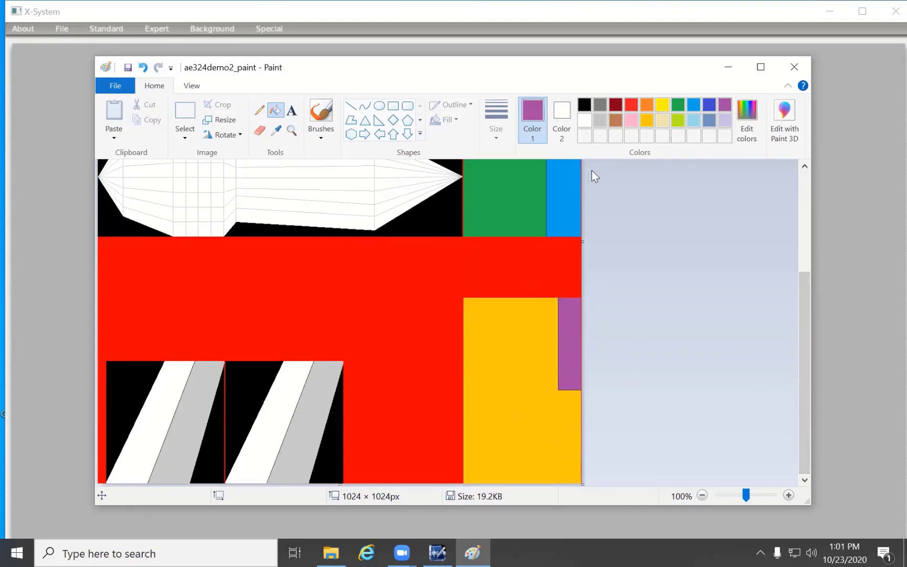
click(678, 119)
click(168, 392)
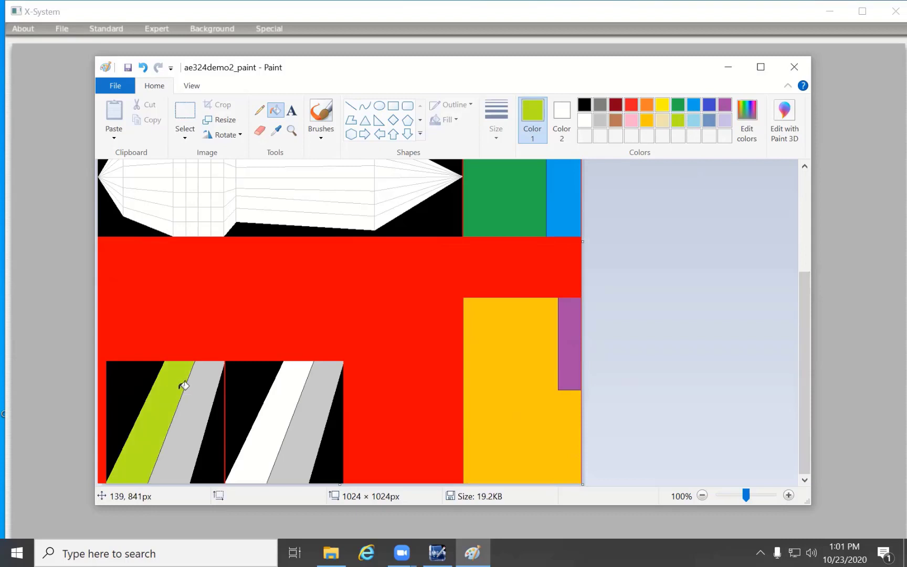
click(637, 117)
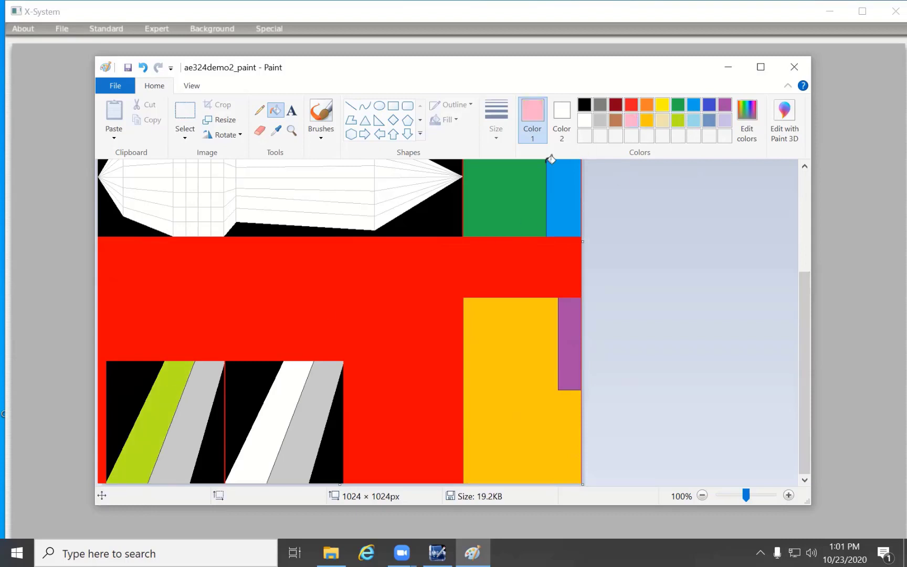
click(286, 386)
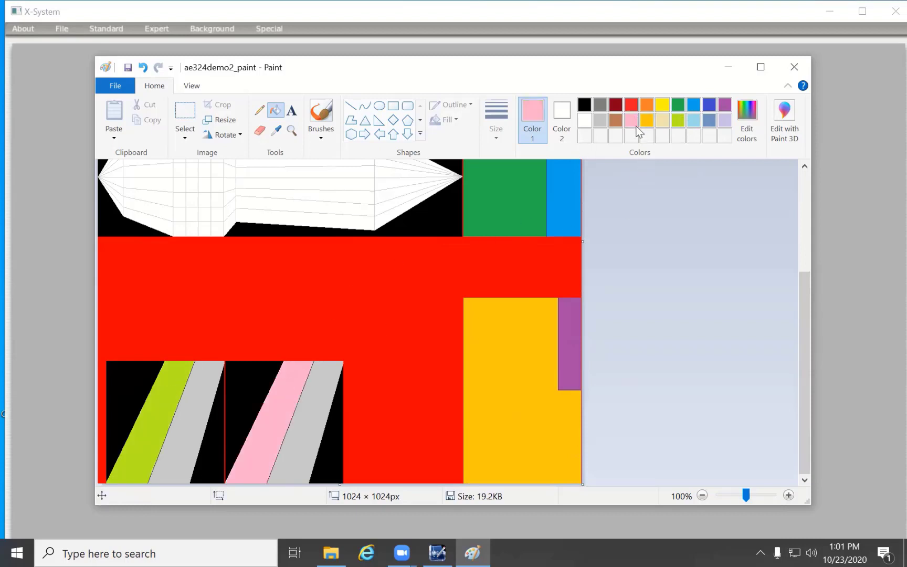
- Fill the grey slanted band beside the lime one with brown and the one beside the pink one with dark red
click(615, 120)
click(199, 391)
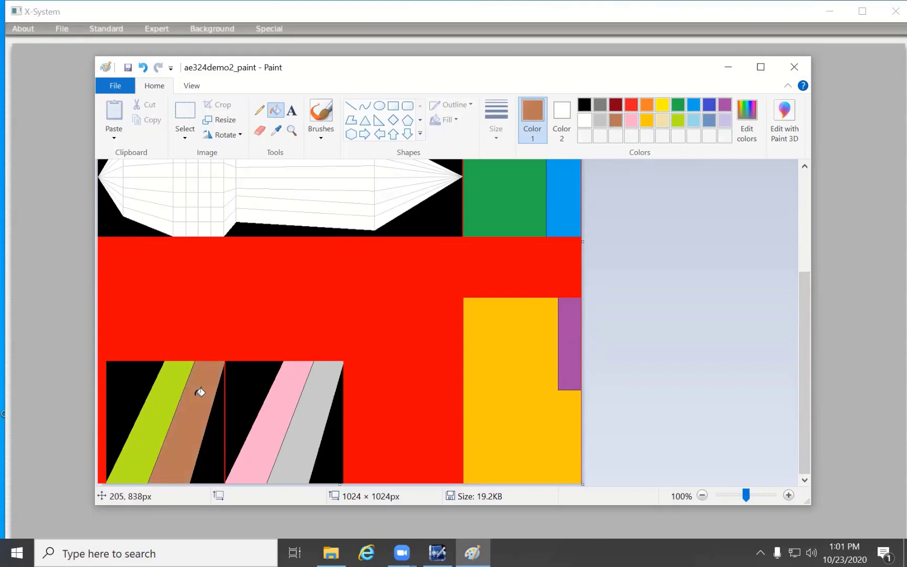
click(618, 103)
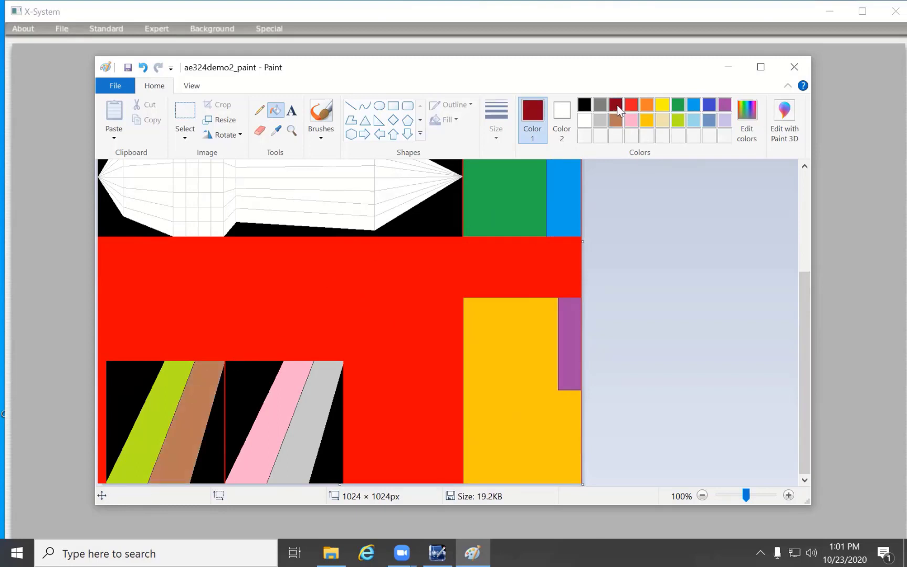
click(317, 416)
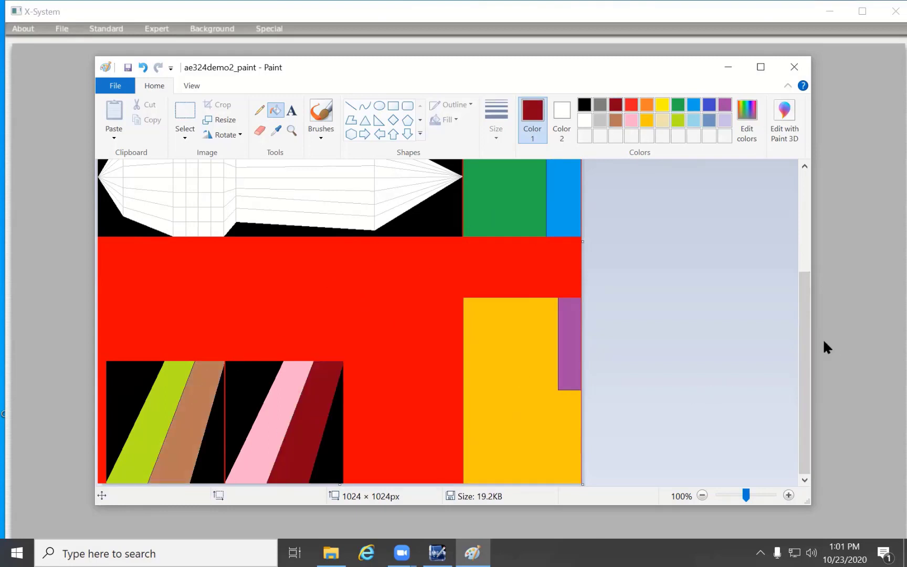
- Scribble an indigo freehand pattern with the Airbrush along the upper fuselage outline
drag(806, 346, 811, 240)
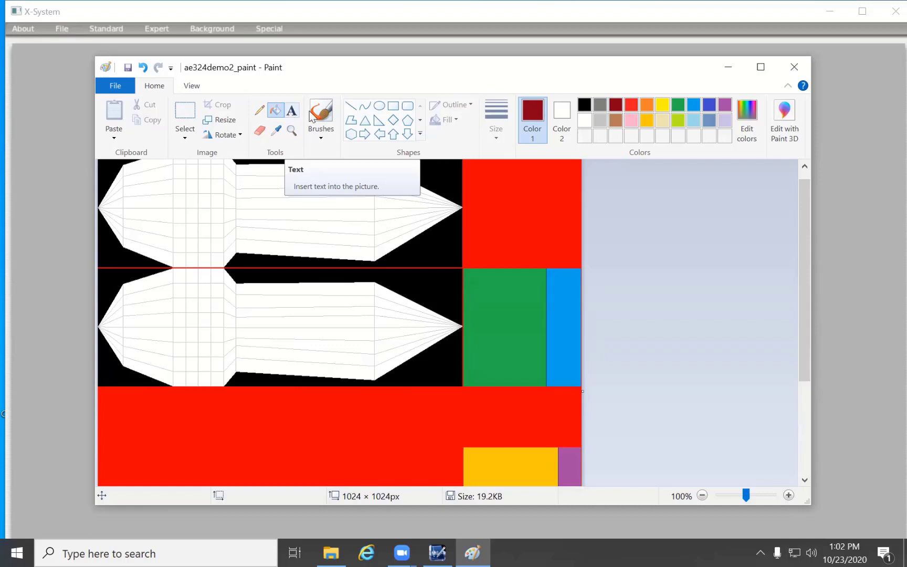
click(323, 136)
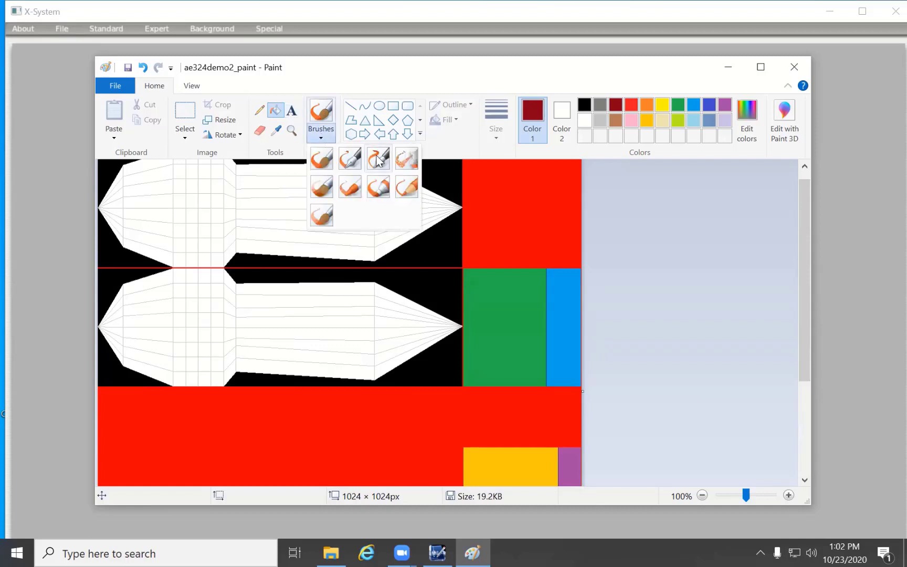
click(406, 158)
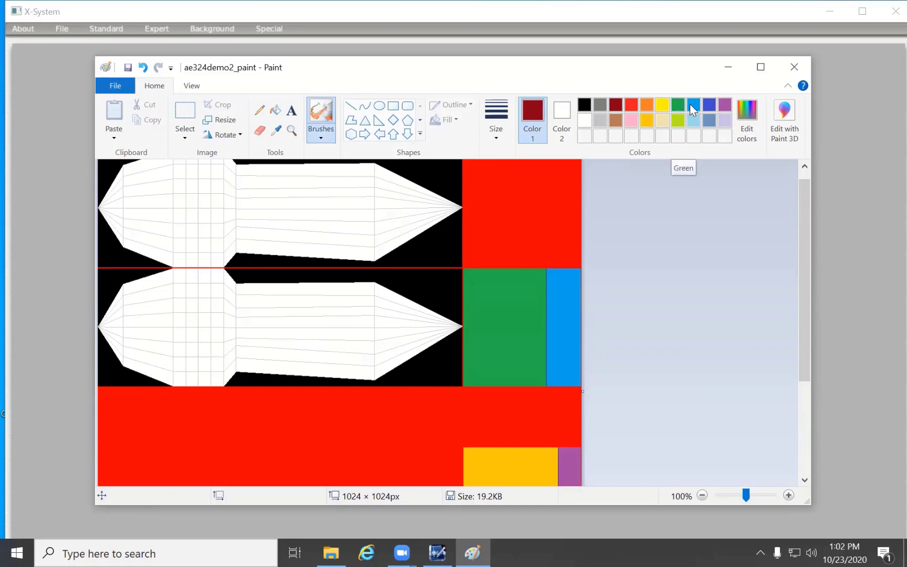
click(708, 105)
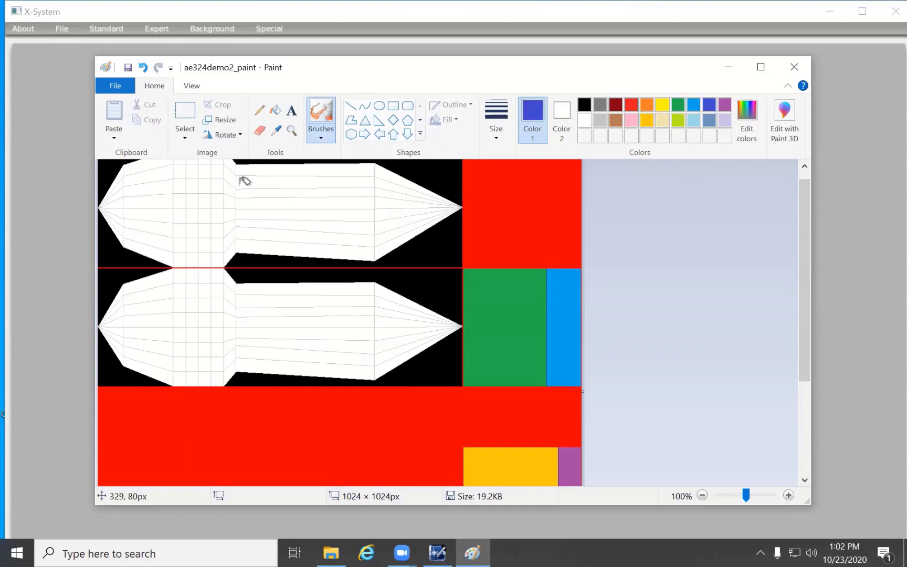
mouse_move(237, 183)
mouse_down()
mouse_move(190, 211)
mouse_move(268, 202)
mouse_move(367, 232)
mouse_move(359, 182)
mouse_move(215, 187)
mouse_move(169, 217)
mouse_move(264, 237)
mouse_up()
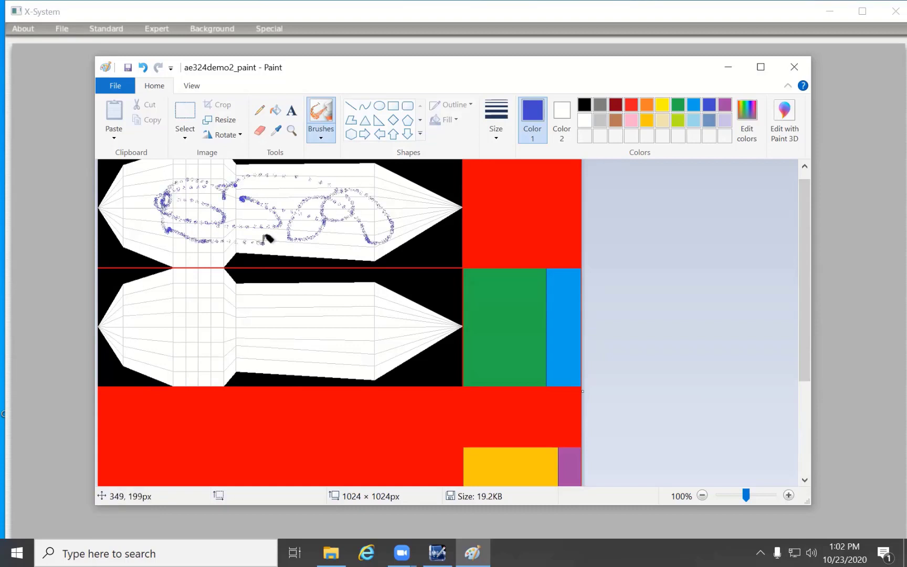
- Spray loose lavender squiggles along the lower fuselage outline with the Airbrush
click(724, 120)
mouse_move(167, 338)
mouse_down()
mouse_move(210, 328)
mouse_move(204, 309)
mouse_up()
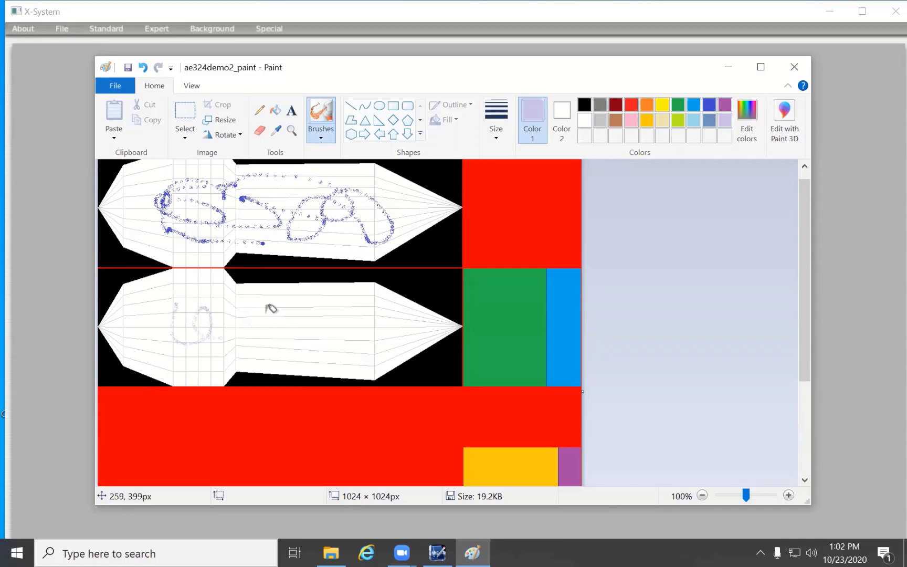
mouse_move(271, 309)
mouse_down()
mouse_move(348, 335)
mouse_move(352, 315)
mouse_up()
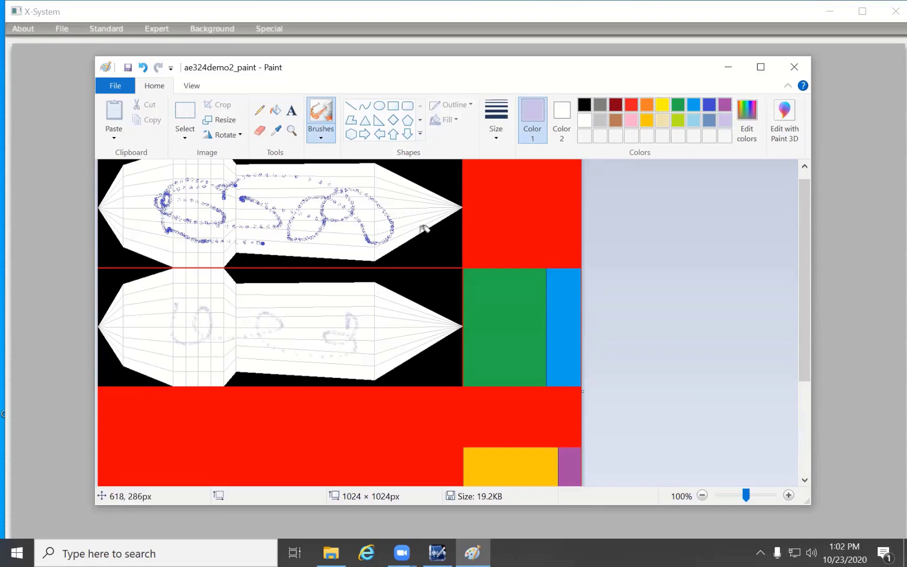
- Fill one long panel strip near the upper edge of the lower fuselage's rear section with blue-gray
click(275, 112)
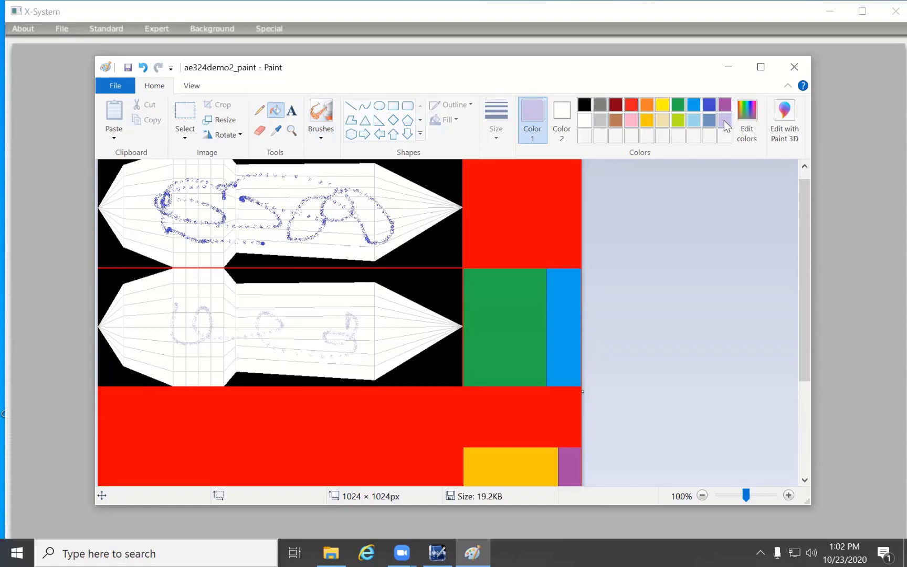
click(710, 120)
click(269, 298)
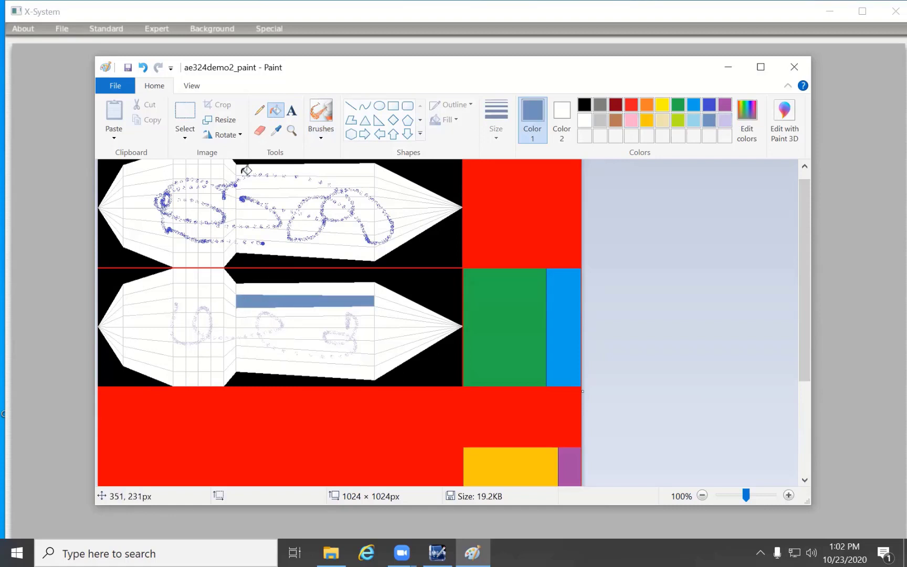
- Add the text NAE324 in Calibri 11 with a transparent background across the lime and brown slanted bands
drag(802, 297, 812, 425)
click(292, 112)
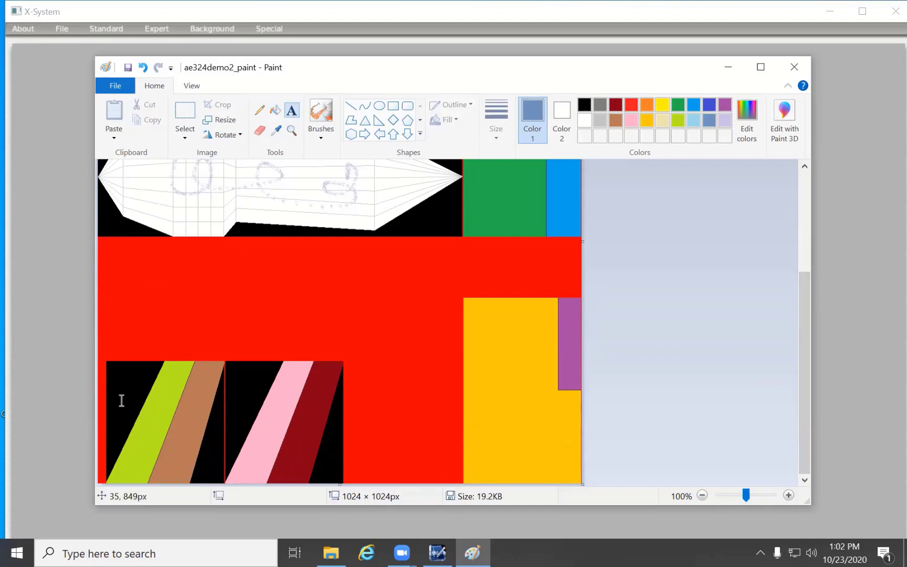
click(149, 417)
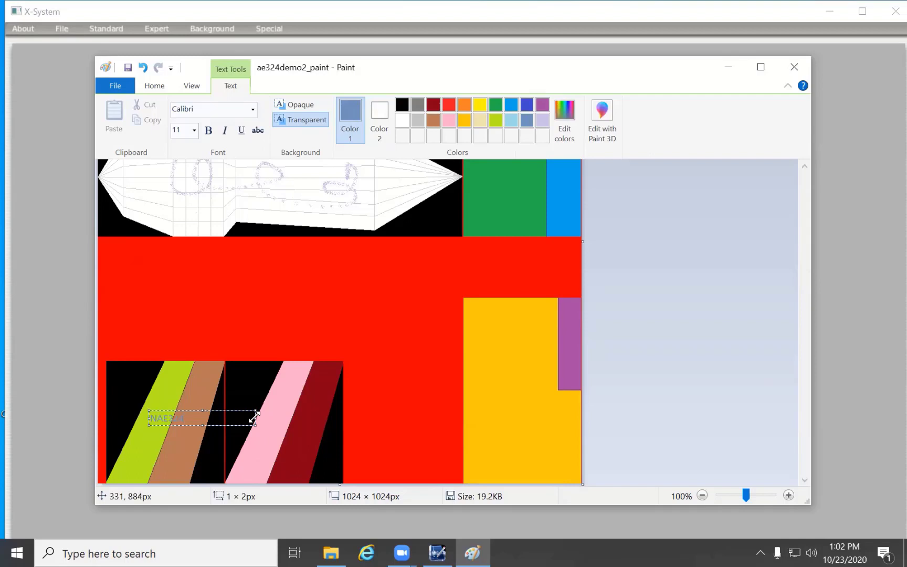
drag(189, 416, 192, 415)
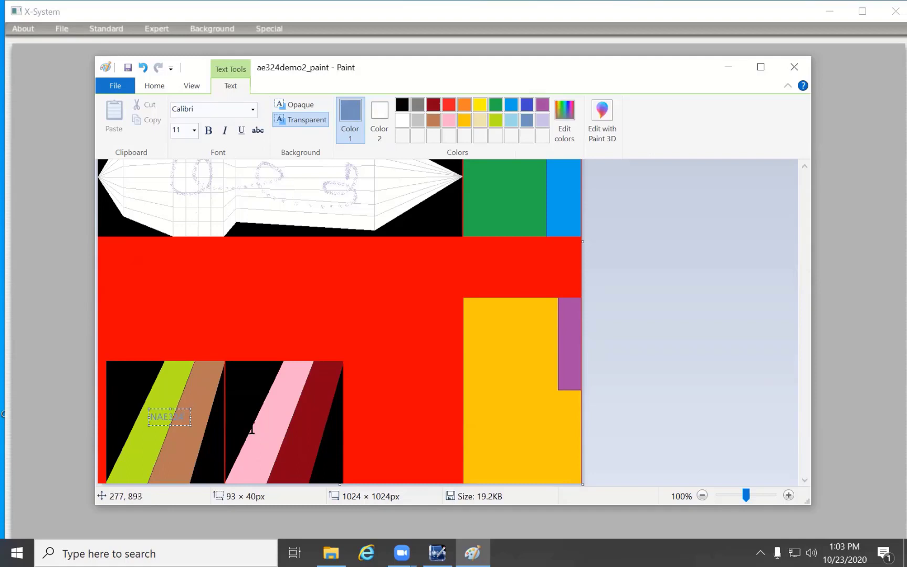
click(296, 429)
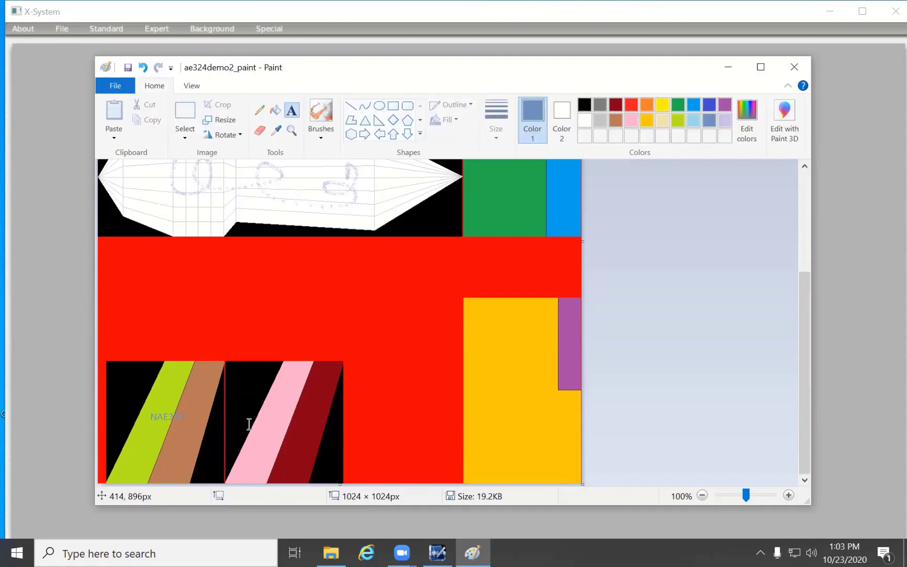
- Add a second NAE324 text across the pink and dark red slanted bands, with its text box narrowed to about 92 × 38 px
click(176, 409)
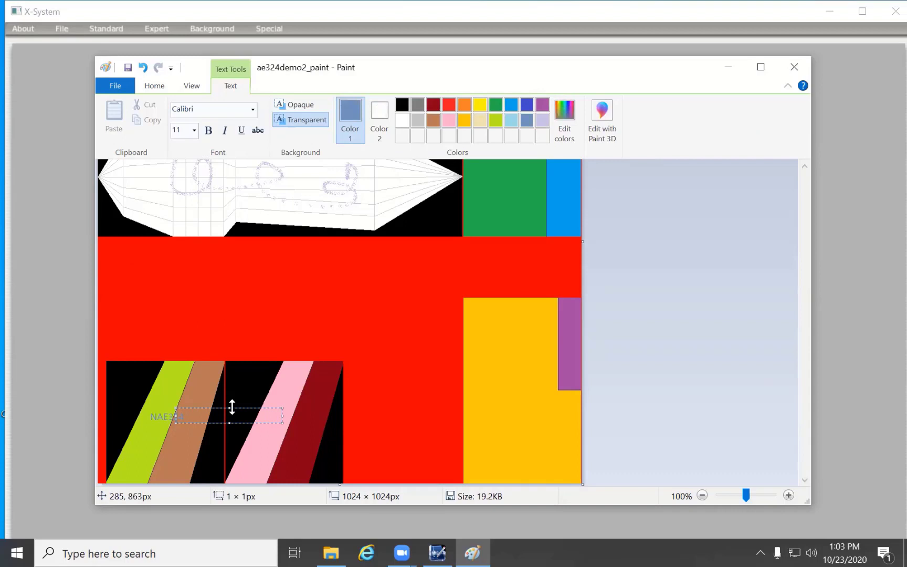
drag(232, 406, 308, 416)
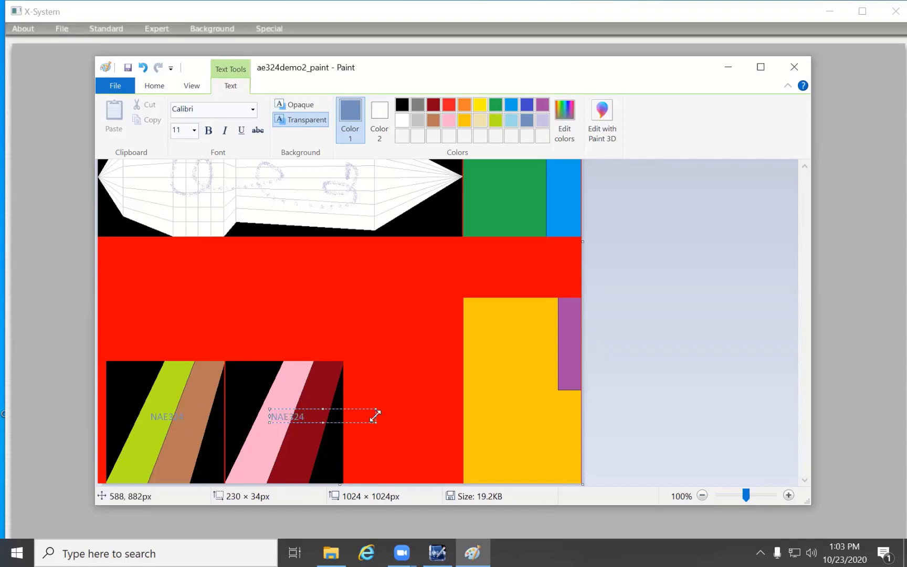
drag(375, 416, 309, 414)
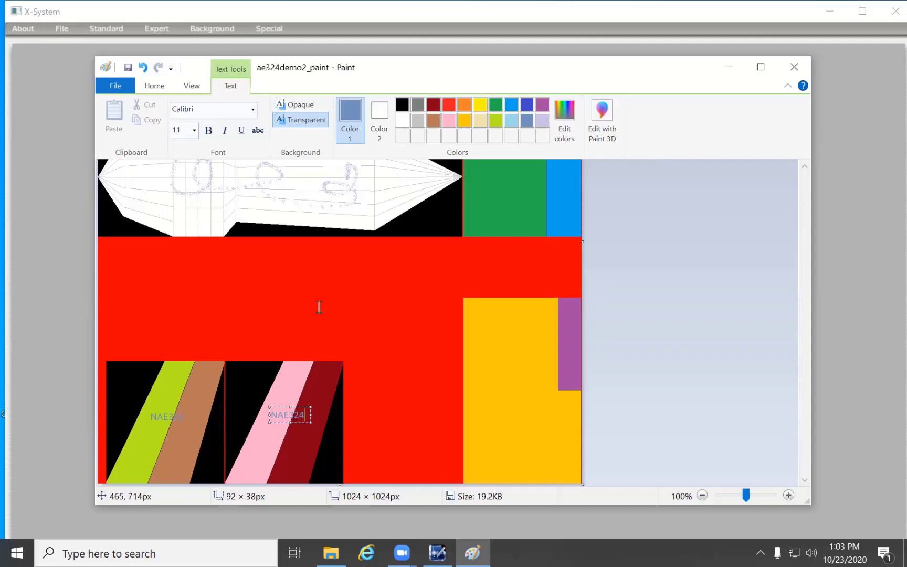
- Save the painted ae324demo2_paint bitmap with both registration texts in place
click(65, 28)
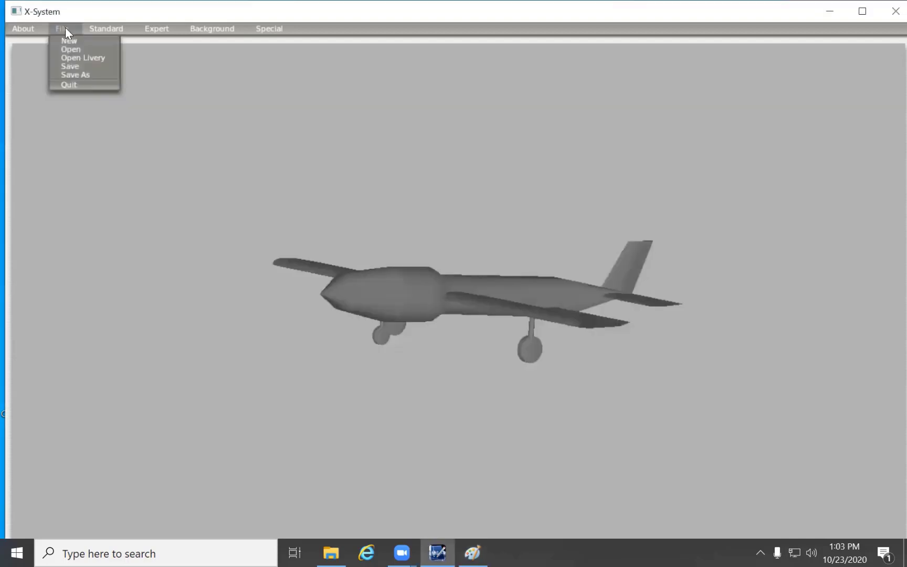
click(472, 552)
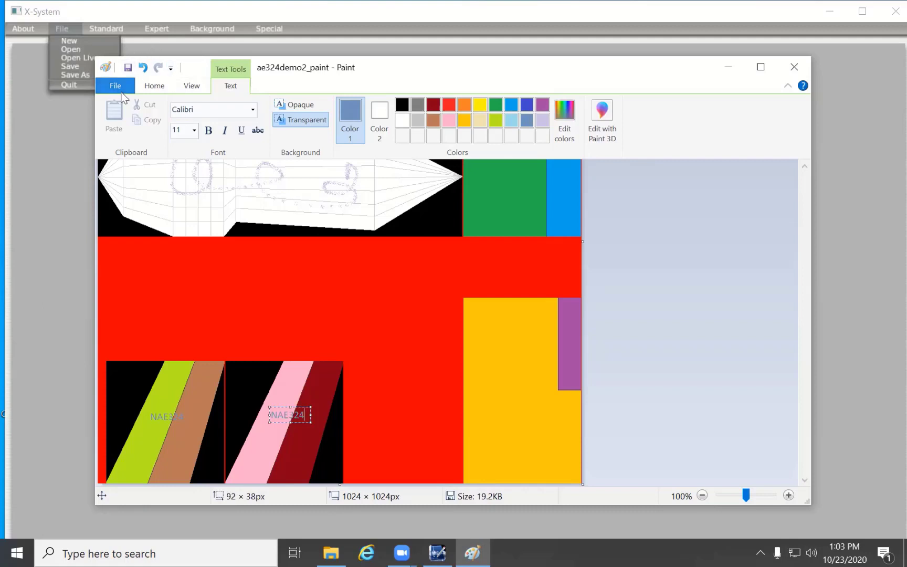
click(127, 67)
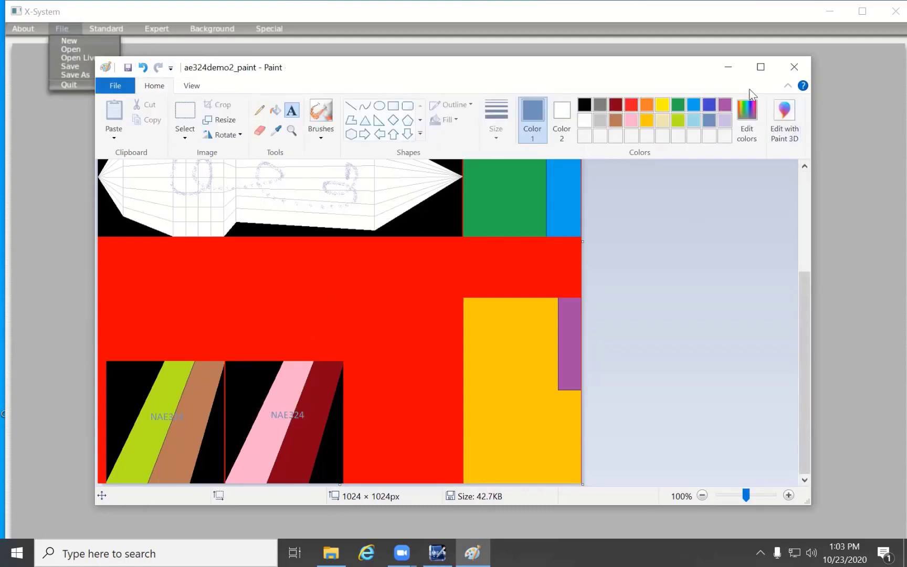
- Switch to Plane-Maker and reload the textures so the painted bitmap is applied to the aircraft model
click(727, 67)
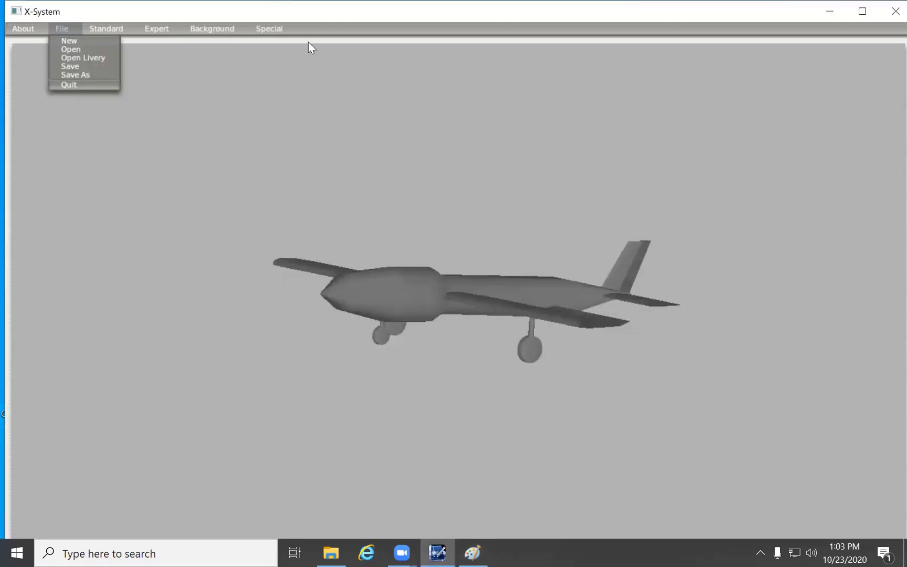
click(273, 29)
click(272, 28)
click(273, 29)
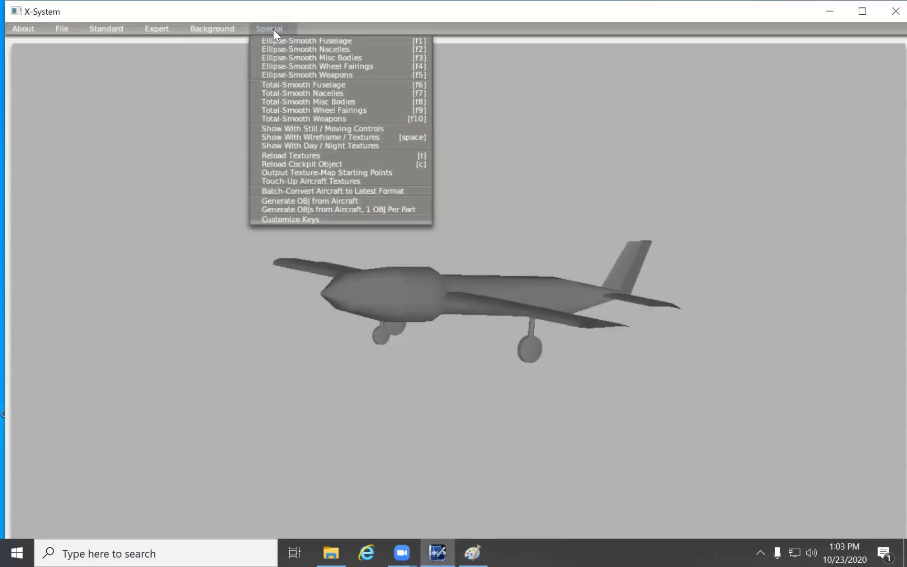
click(306, 153)
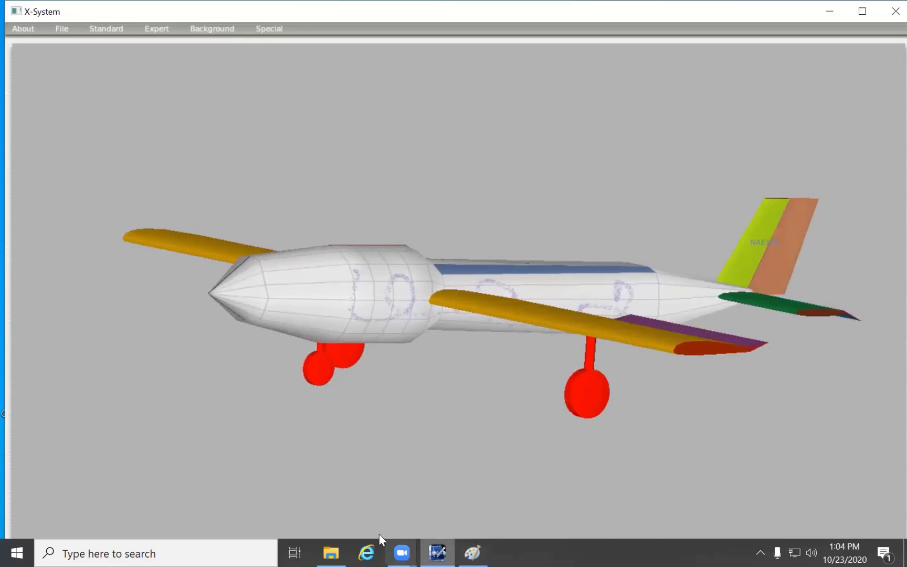
click(335, 551)
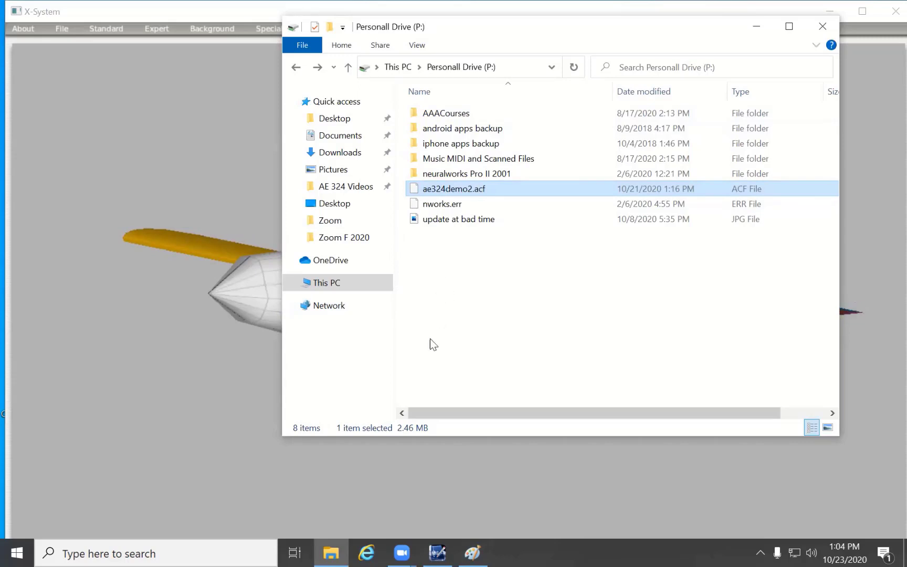
click(757, 27)
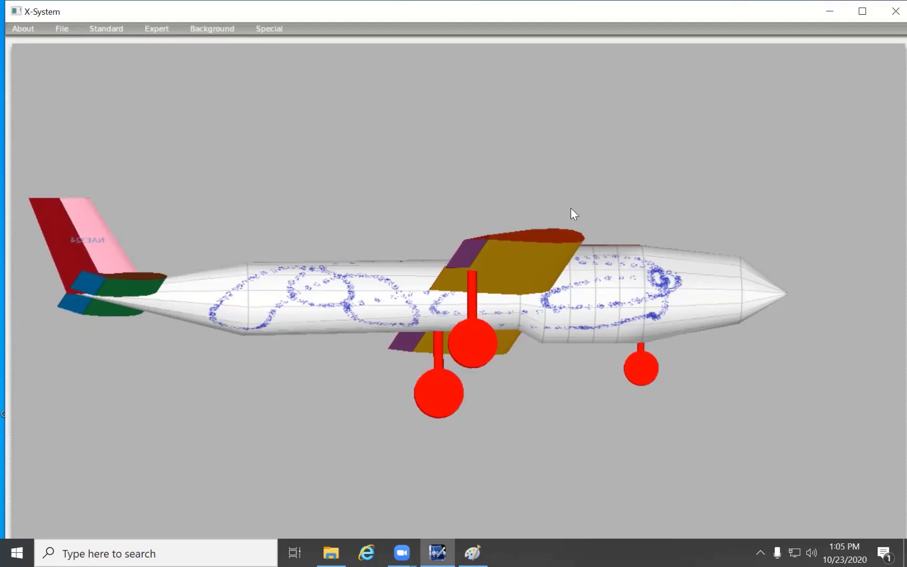
click(64, 29)
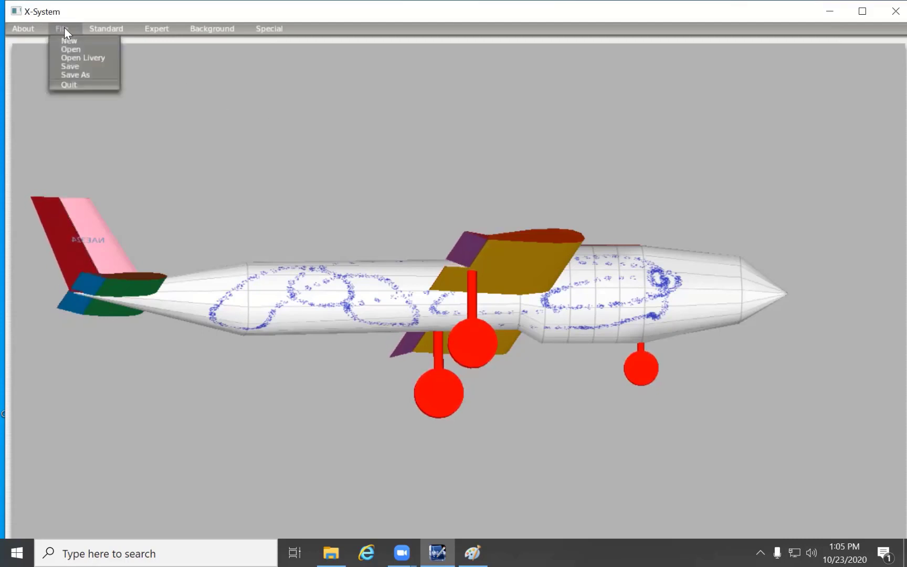
click(305, 157)
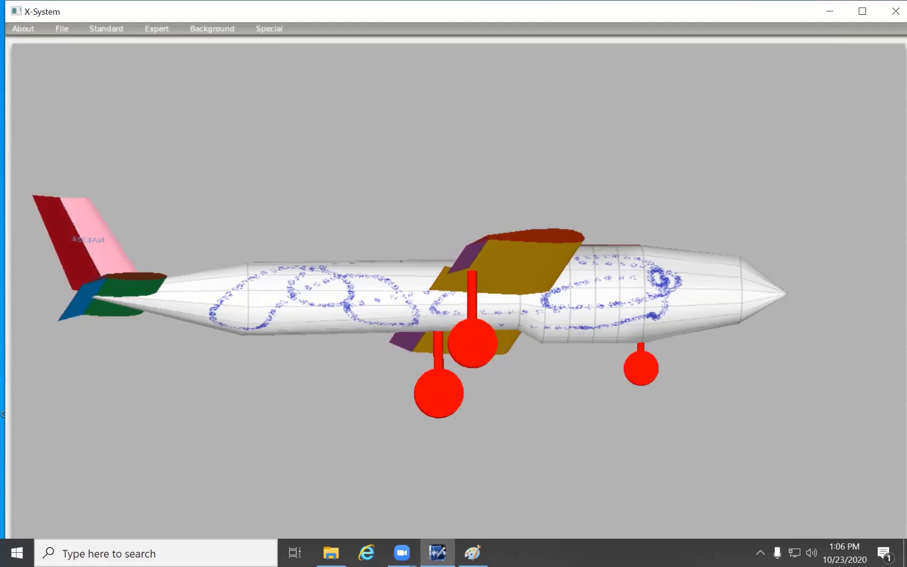
- Save the textured aircraft and close Plane-Maker
click(61, 30)
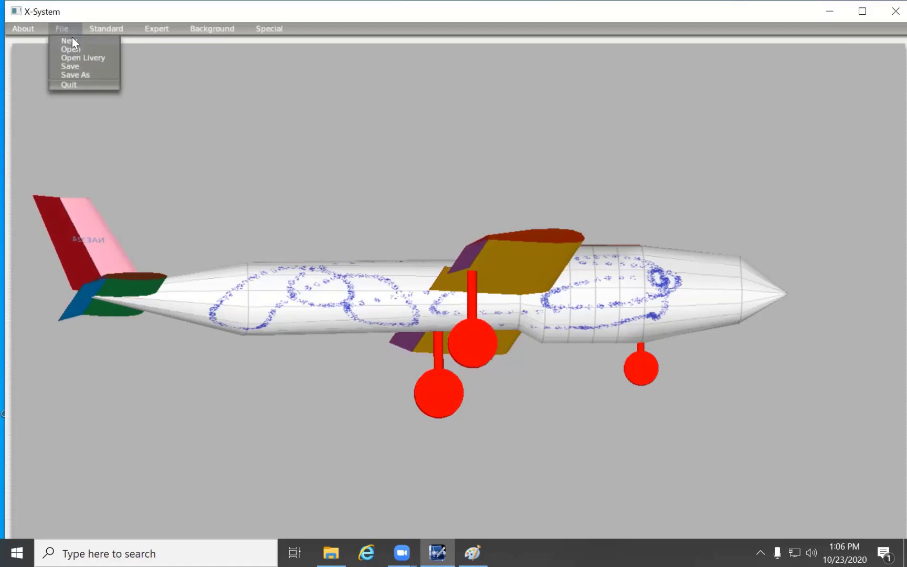
click(74, 66)
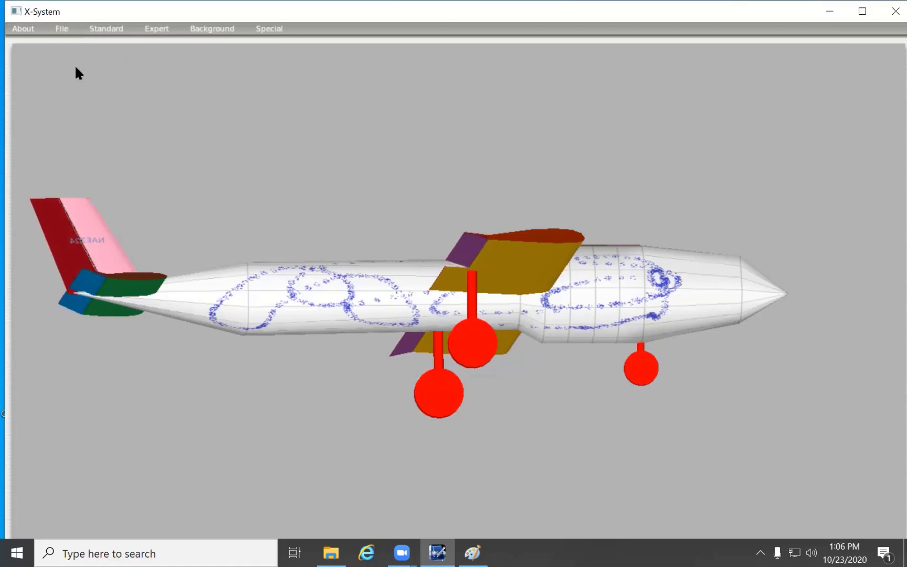
click(895, 10)
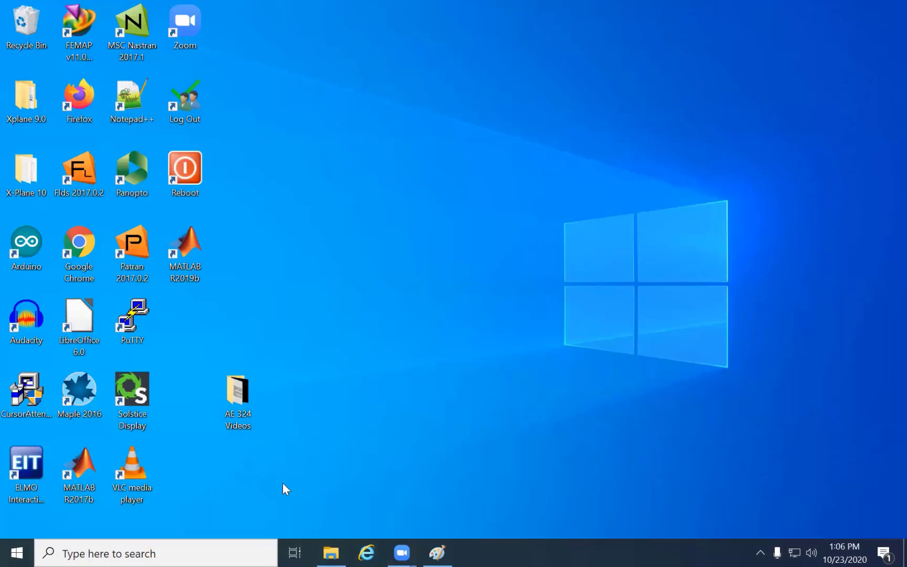
click(331, 552)
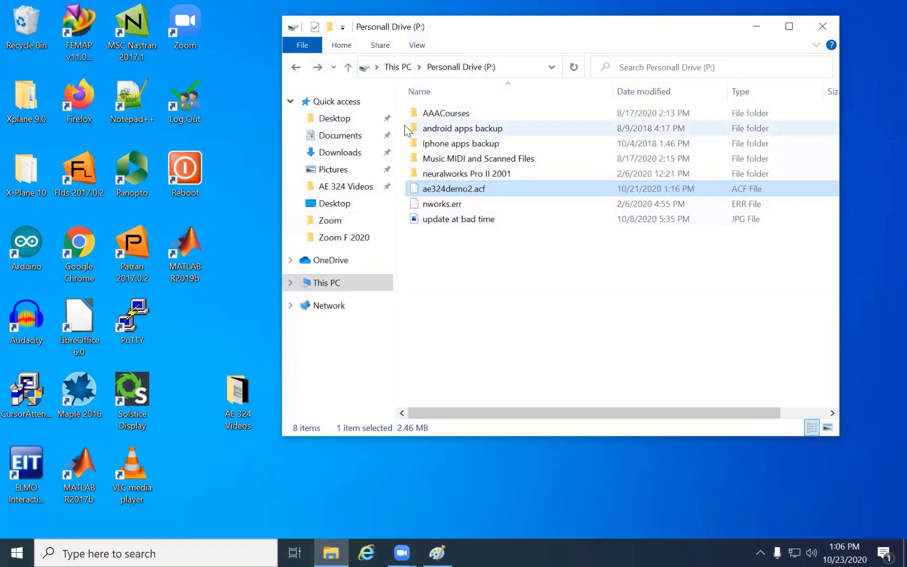
click(397, 67)
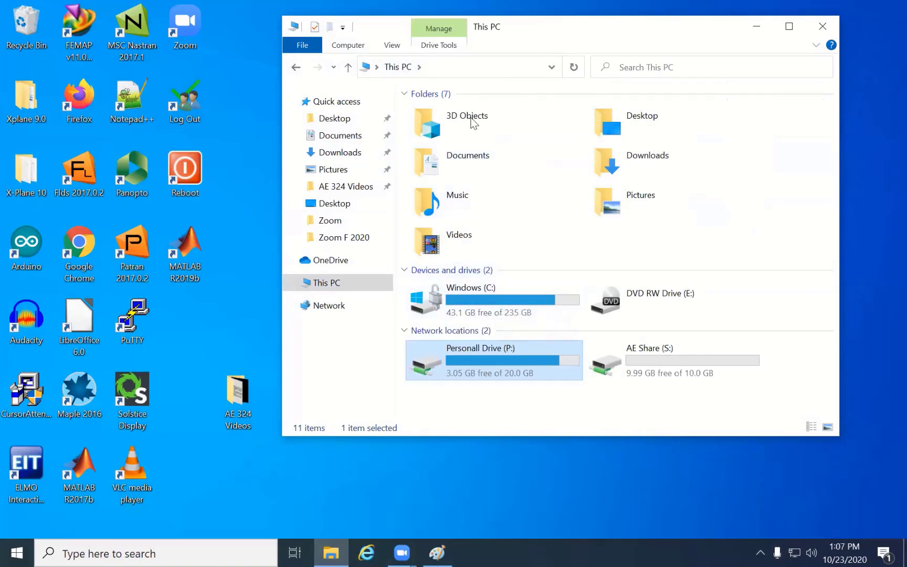
click(771, 30)
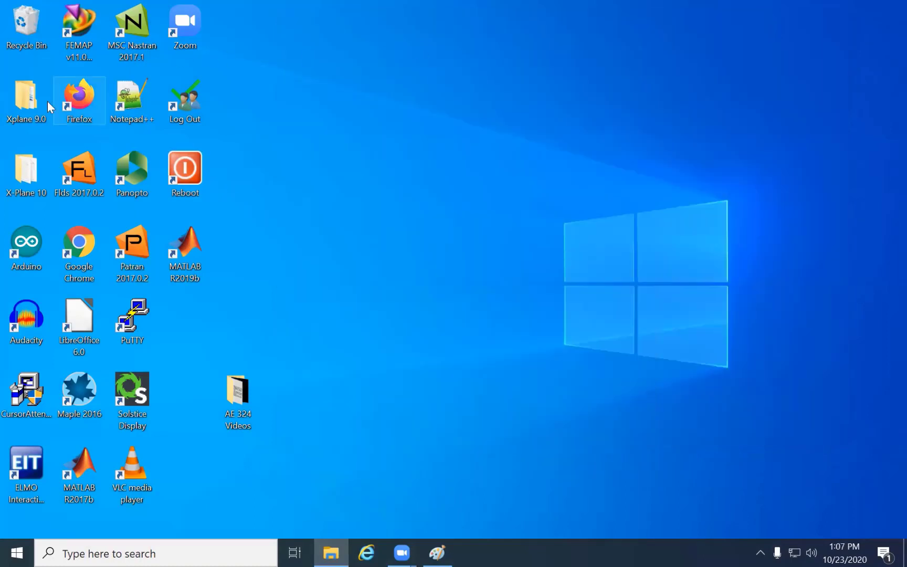
- Launch the X-Plane simulator from the X-Plane 9 folder inside the desktop's Xplane 9.0 folder
double_click(26, 100)
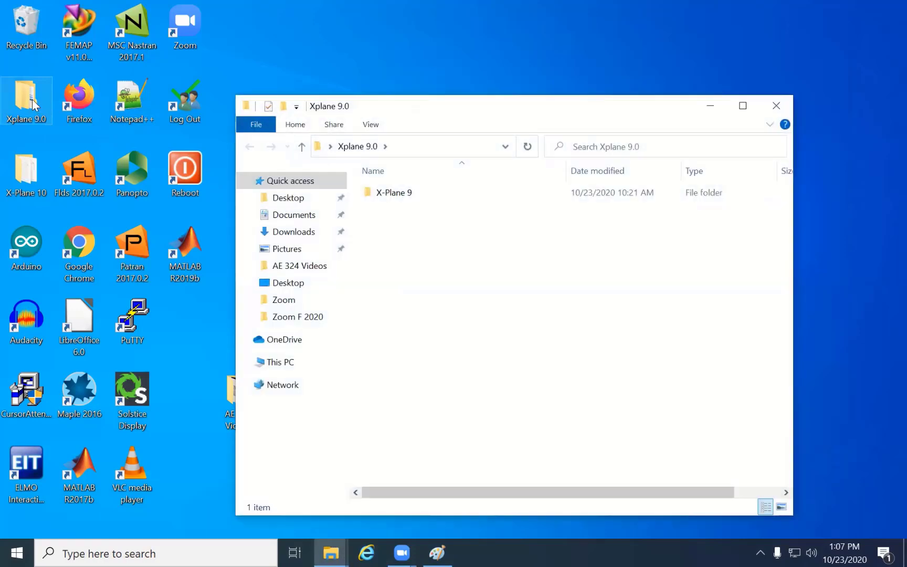
click(393, 192)
double_click(393, 192)
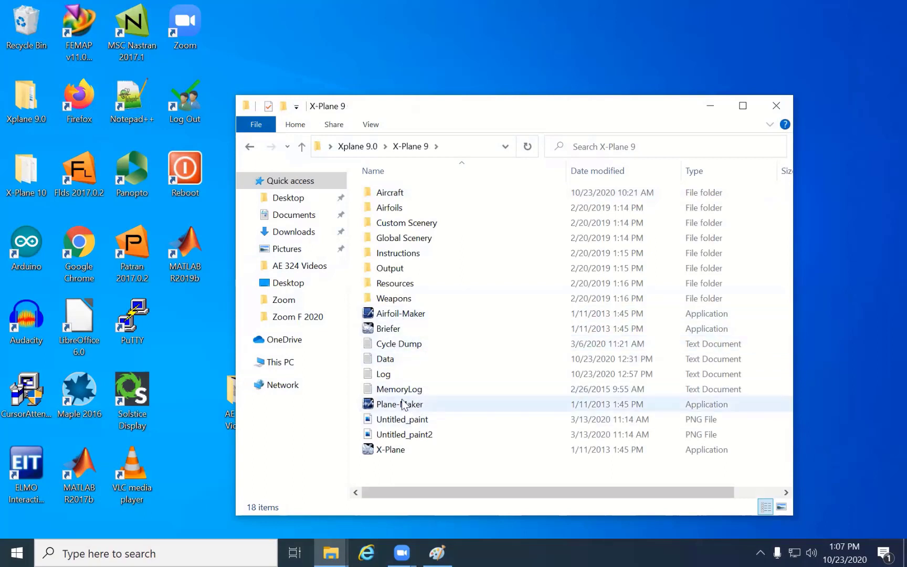
double_click(397, 450)
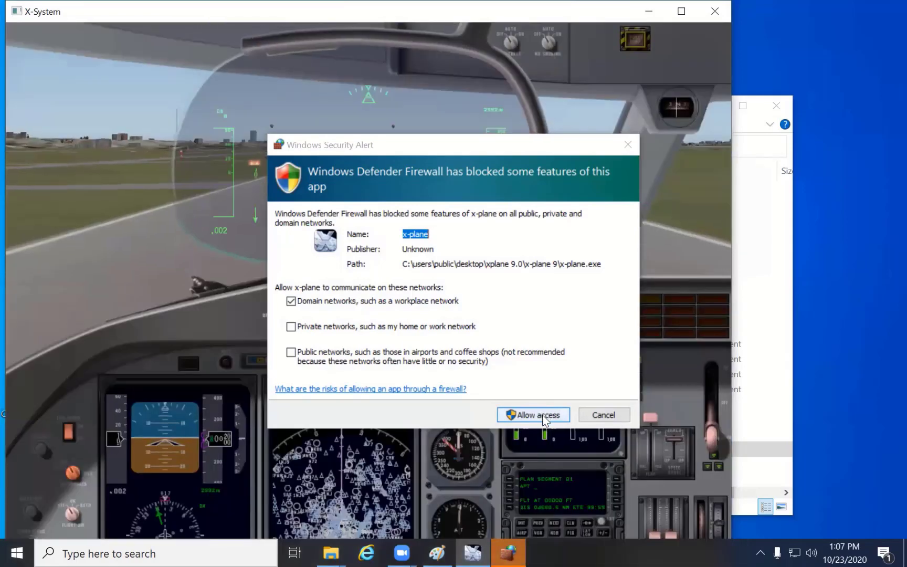
- Try to allow X-Plane through the firewall on domain networks, dismiss the security alert and acknowledge the demo-mode notice
click(542, 415)
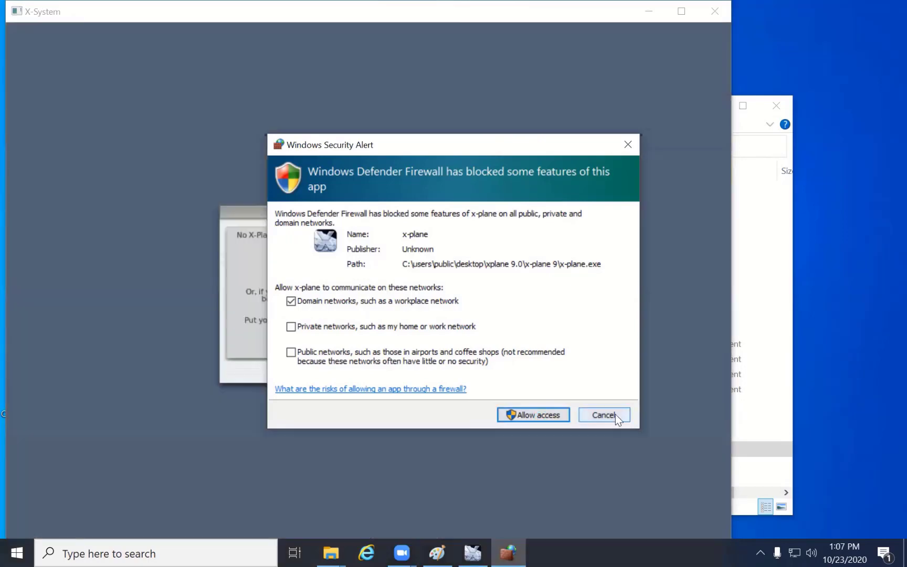
click(604, 414)
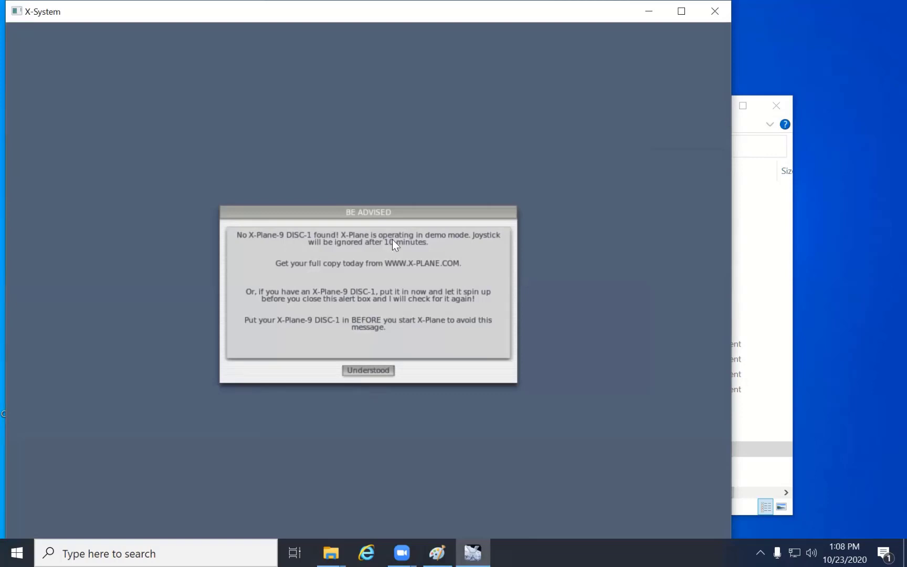
click(378, 370)
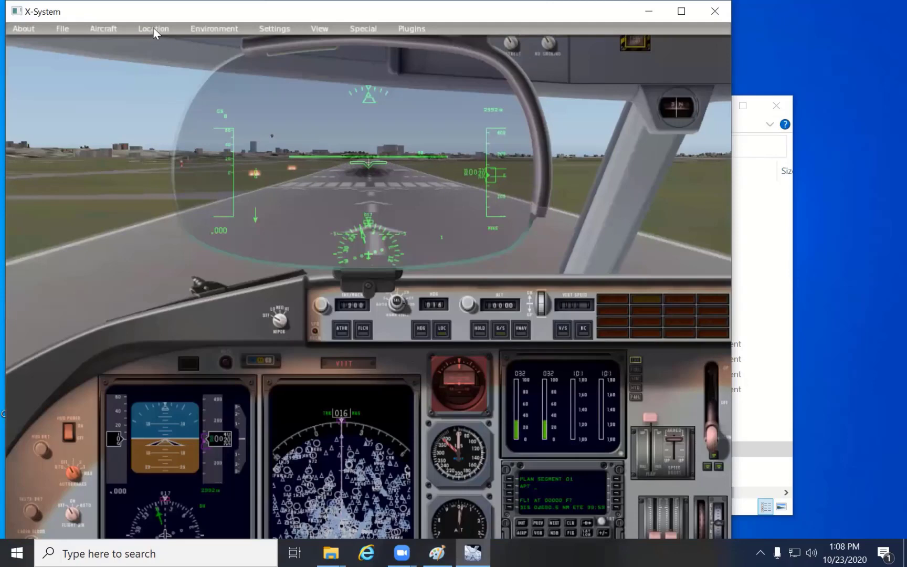
- Open the aircraft ae324demo2.acf from the AE 324 folder under Aircraft and switch to an outside view of it
click(153, 29)
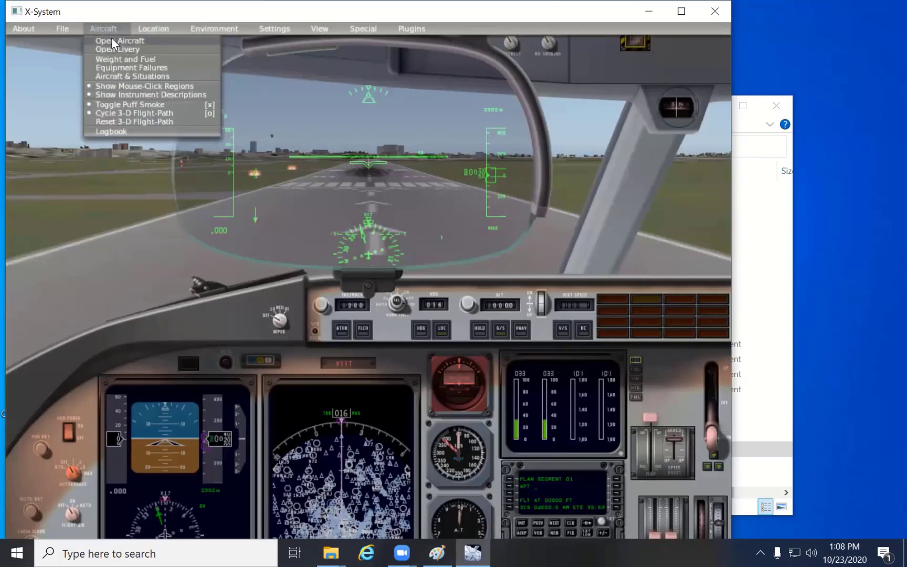
click(111, 40)
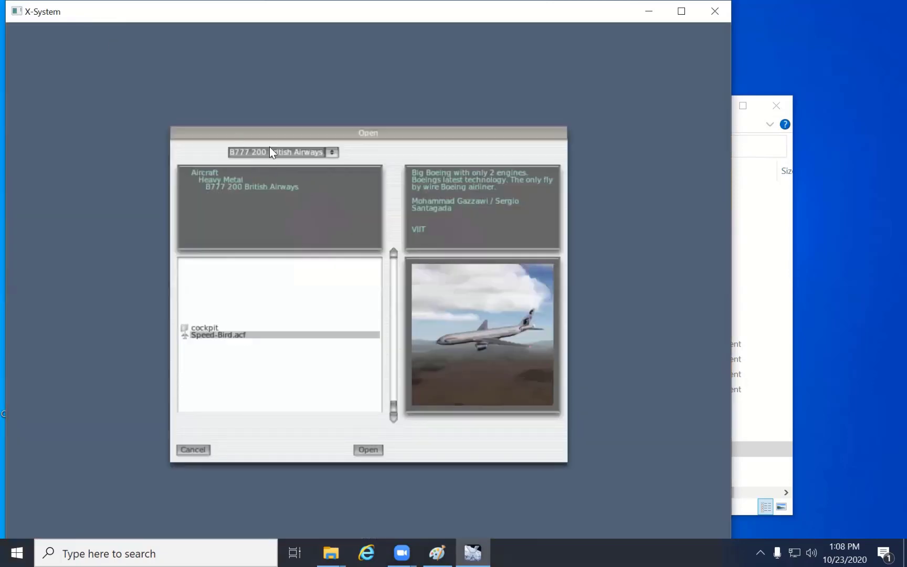
click(331, 152)
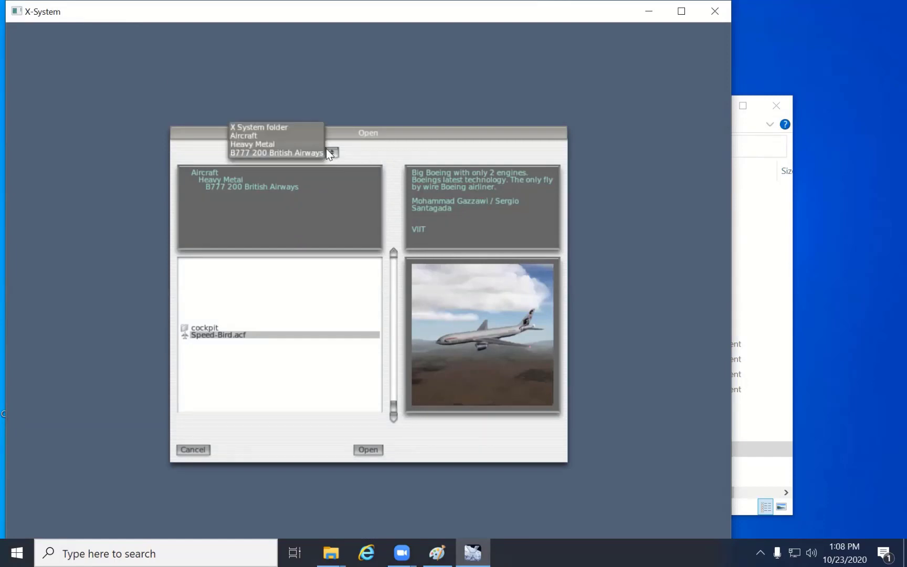
click(254, 136)
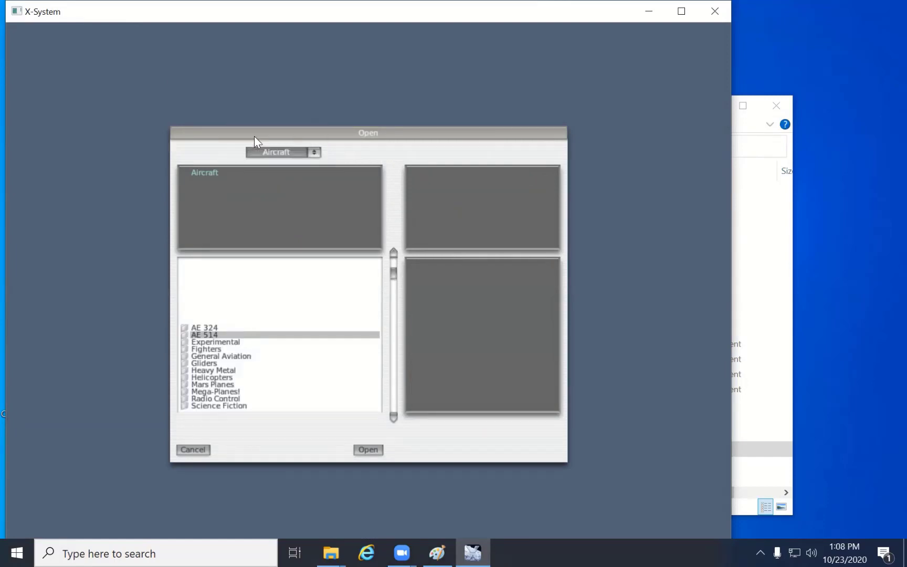
double_click(210, 325)
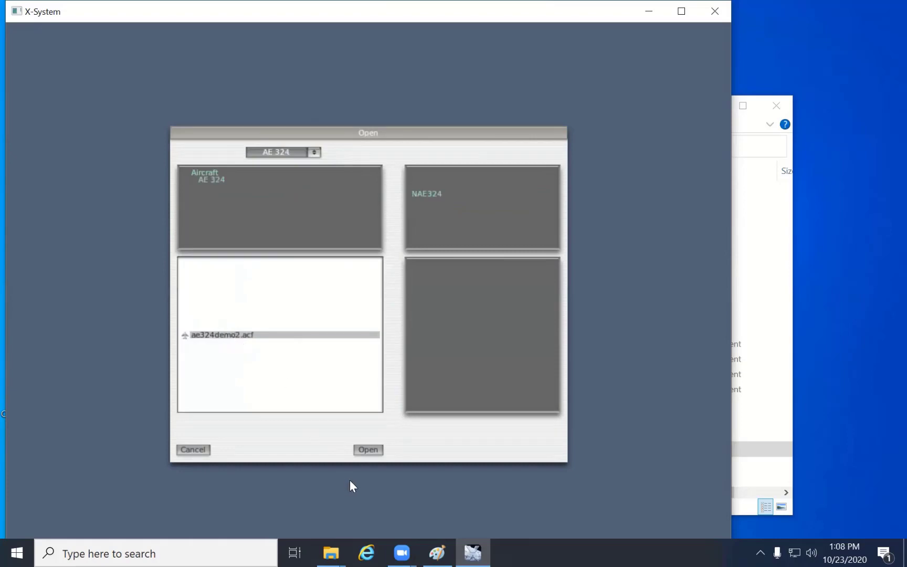
click(367, 450)
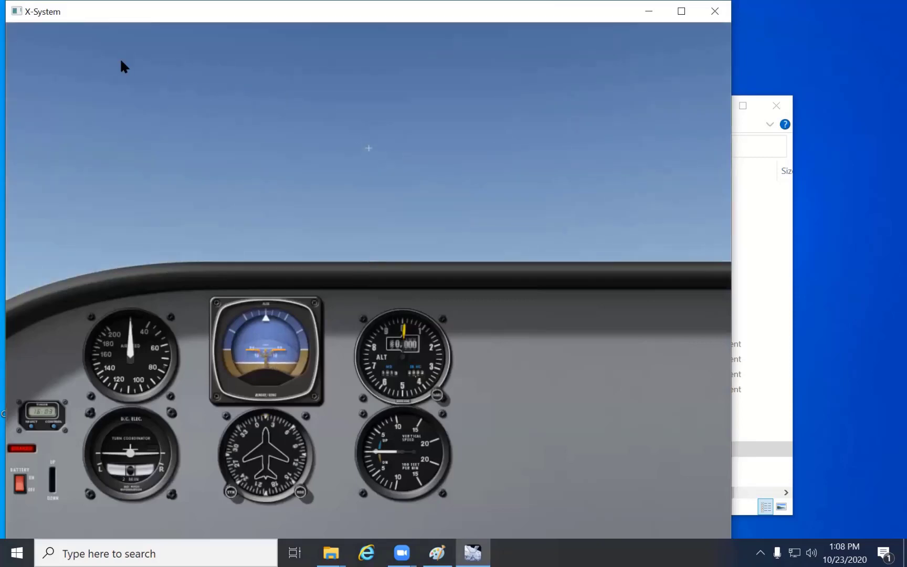
key(a)
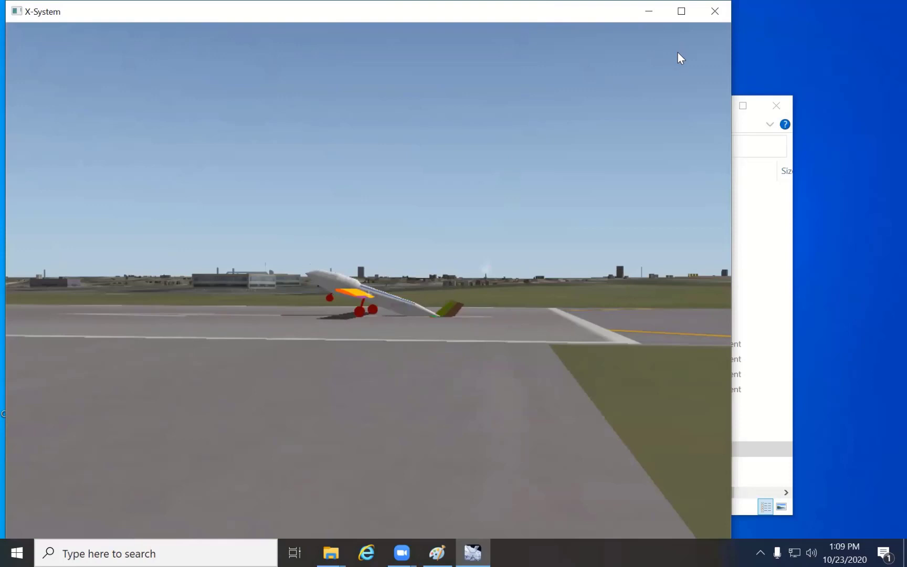
- Place the aircraft on a 3 nm final approach to runway 01 at Teterboro airport (KTEB)
mouse_move(679, 25)
mouse_move(161, 27)
mouse_move(113, 29)
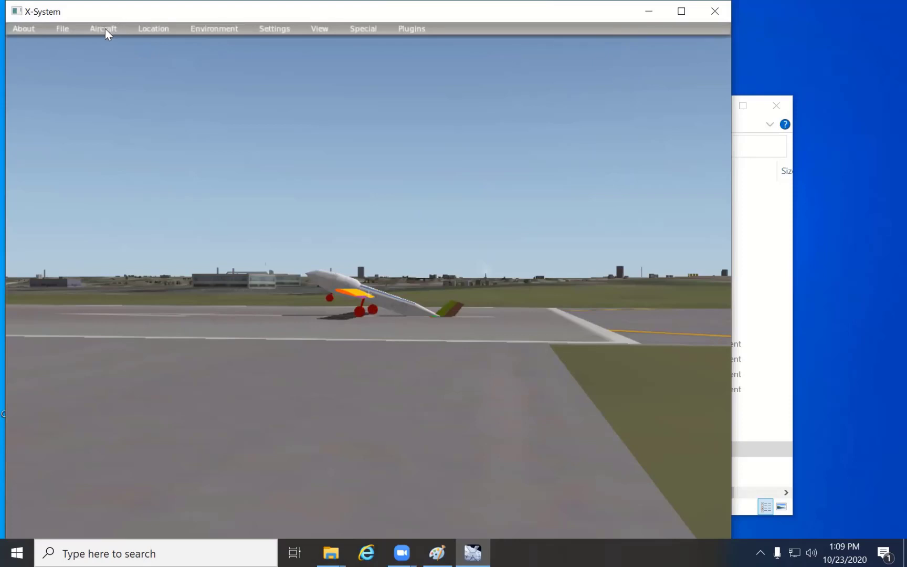
click(145, 28)
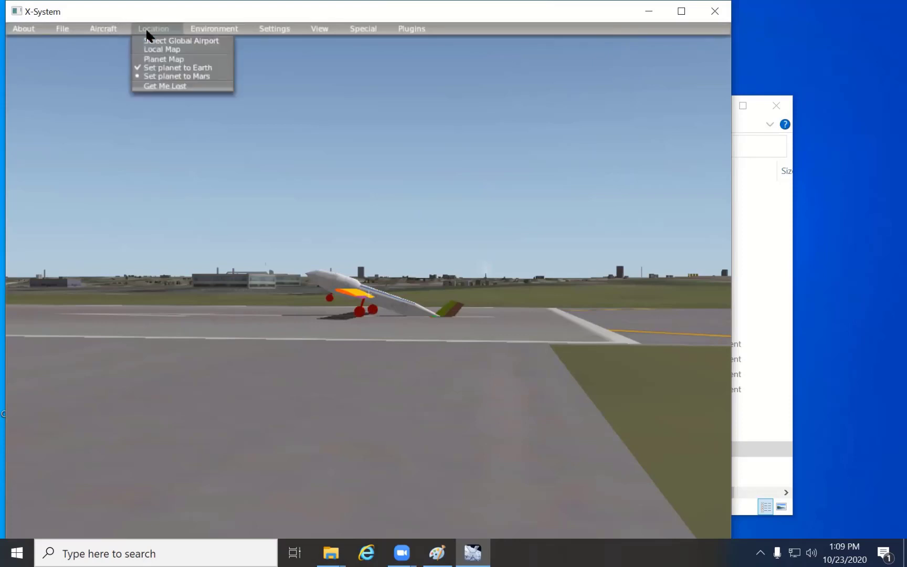
click(166, 41)
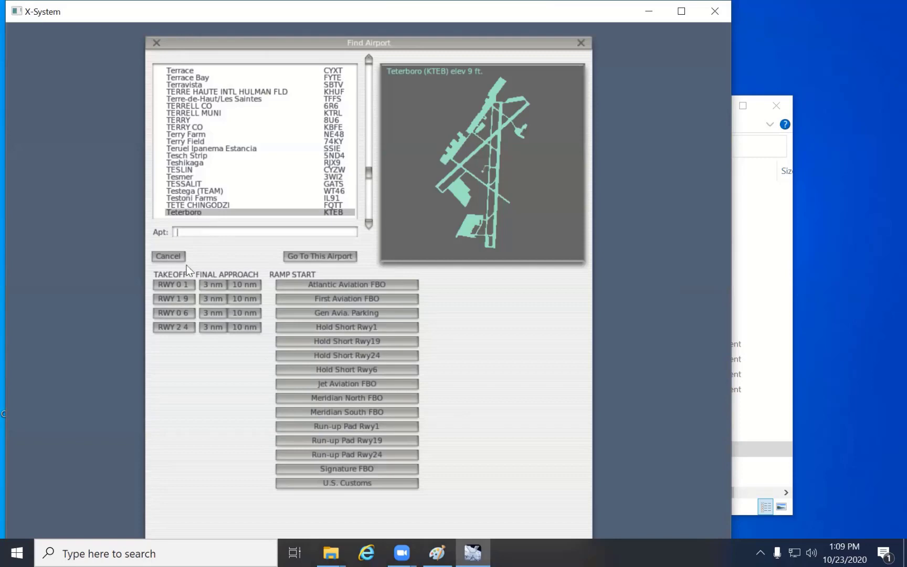
click(213, 283)
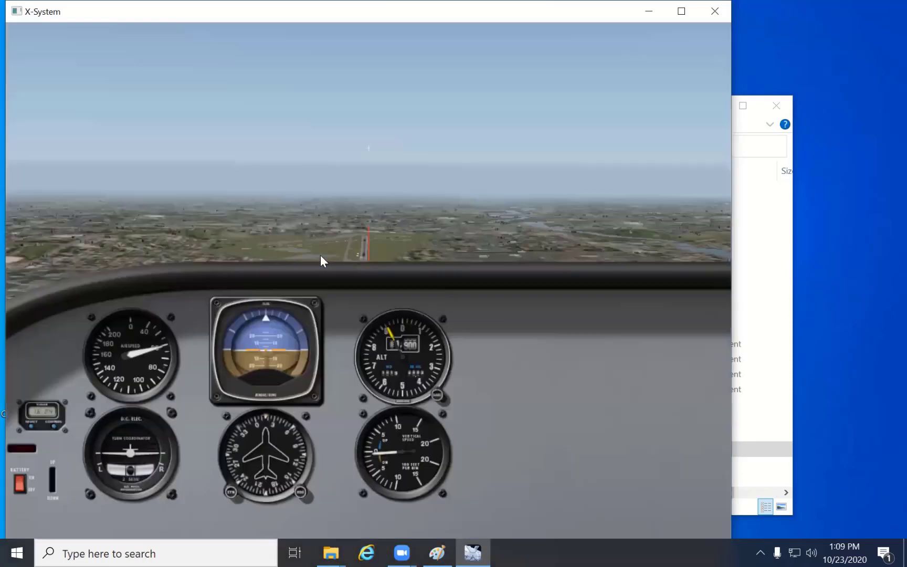
- Fly the aircraft with mouse control, viewing it from outside during the flight before returning to the cockpit view
click(374, 213)
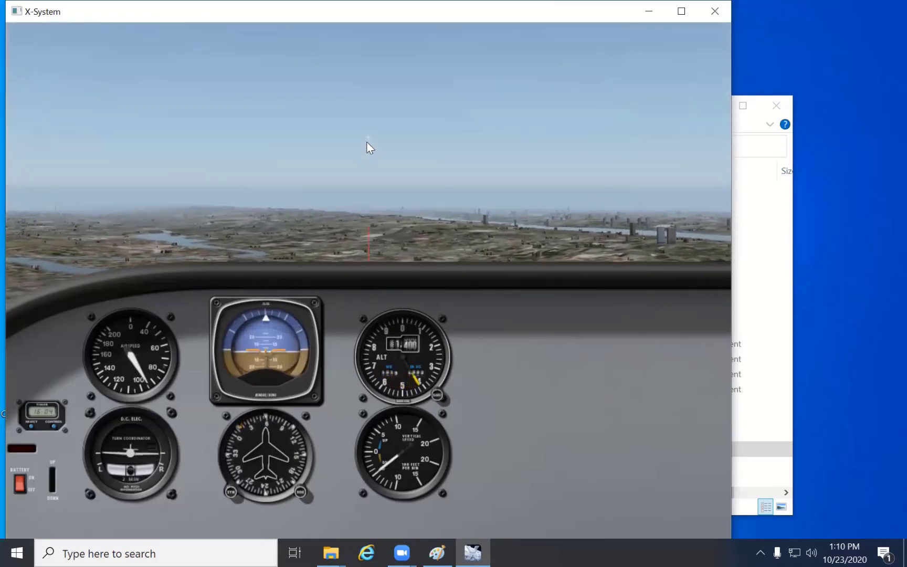
key(a)
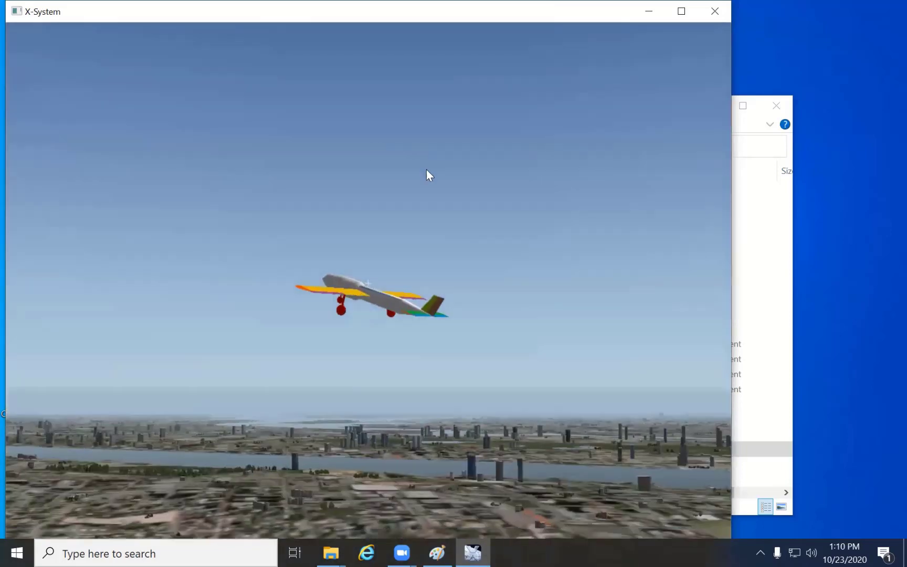
click(369, 280)
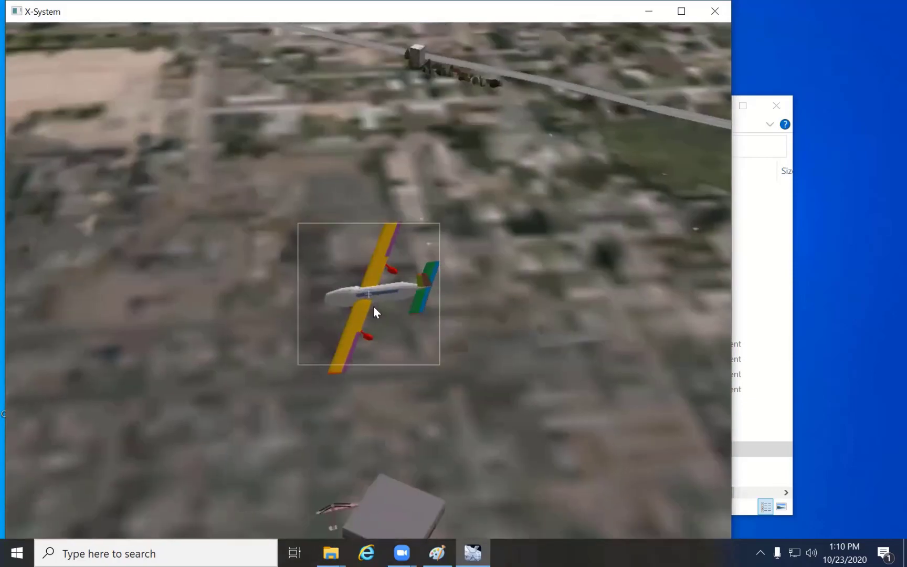
key(w)
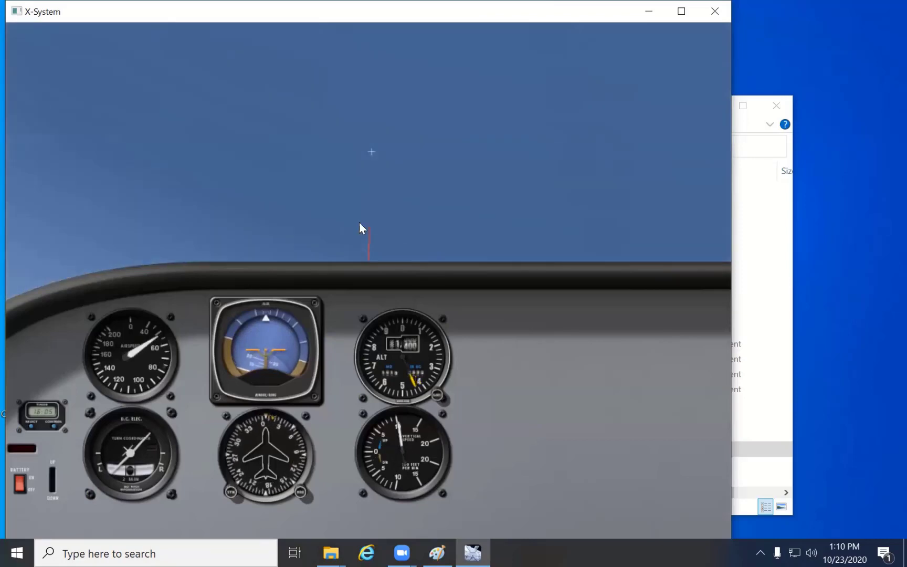
click(372, 146)
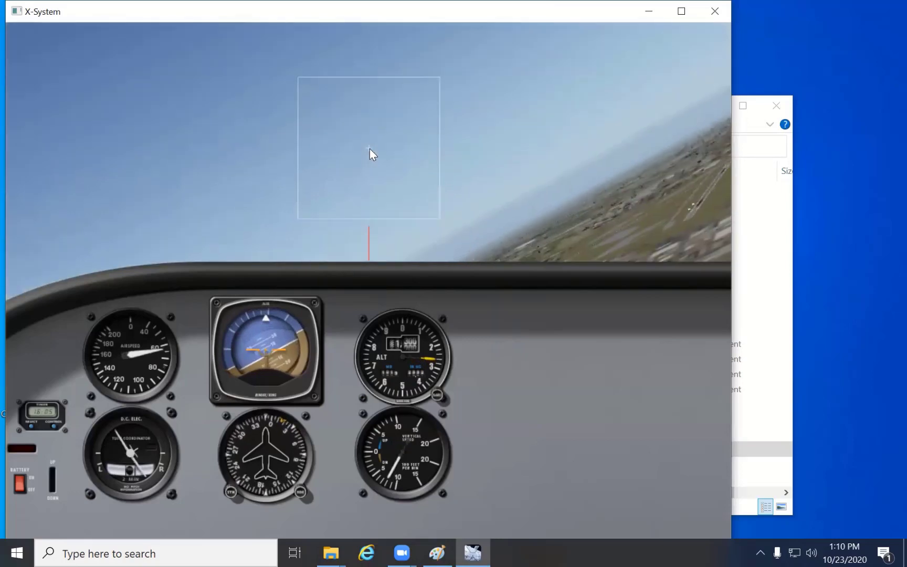
click(369, 149)
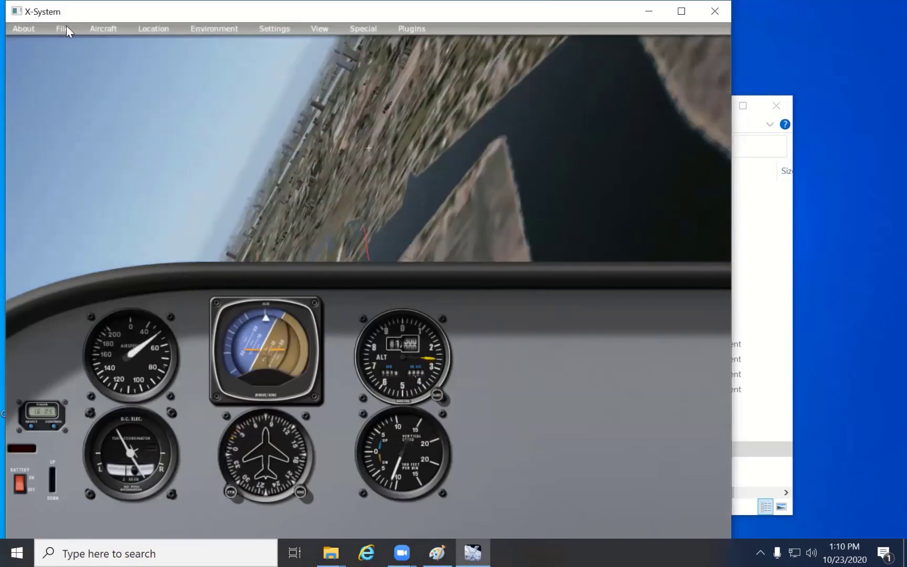
- Quit the X-Plane simulator and launch Plane-Maker from the X-Plane 9 folder
click(66, 28)
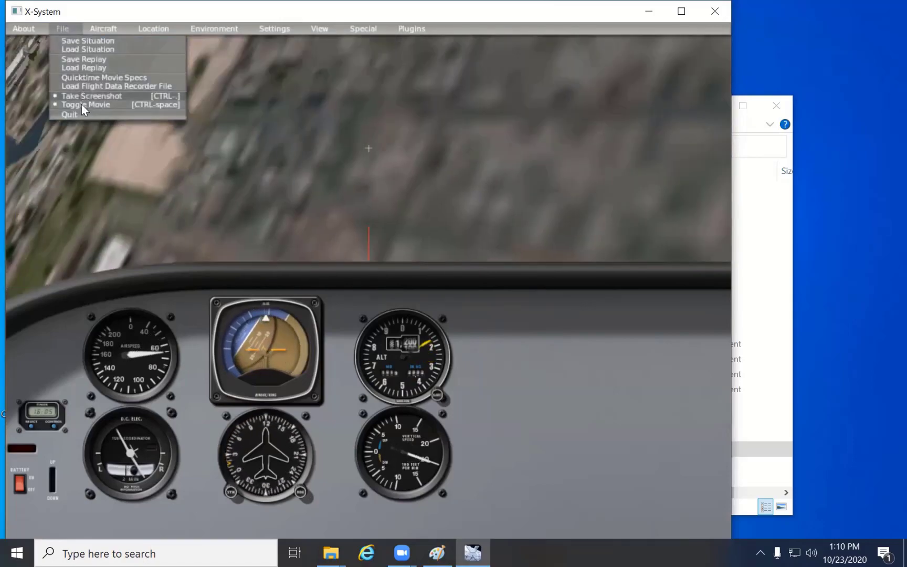
click(81, 115)
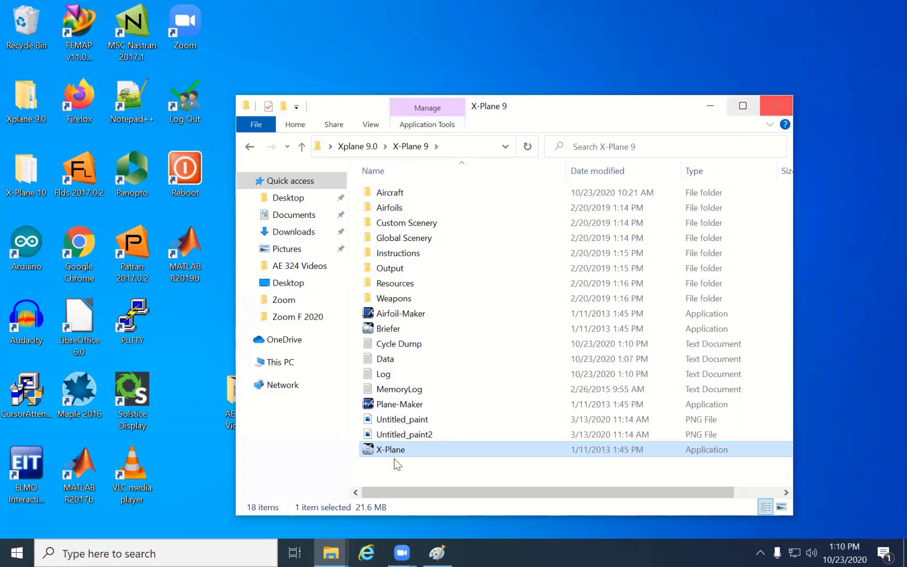
double_click(391, 405)
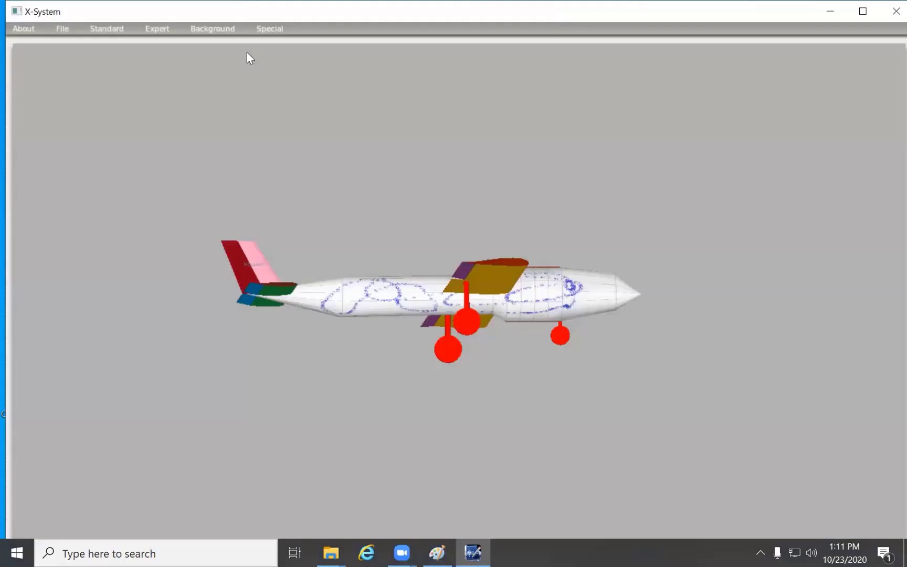
- Review the aircraft's center of gravity and weight settings under Weight & Balance, and close the window
click(110, 29)
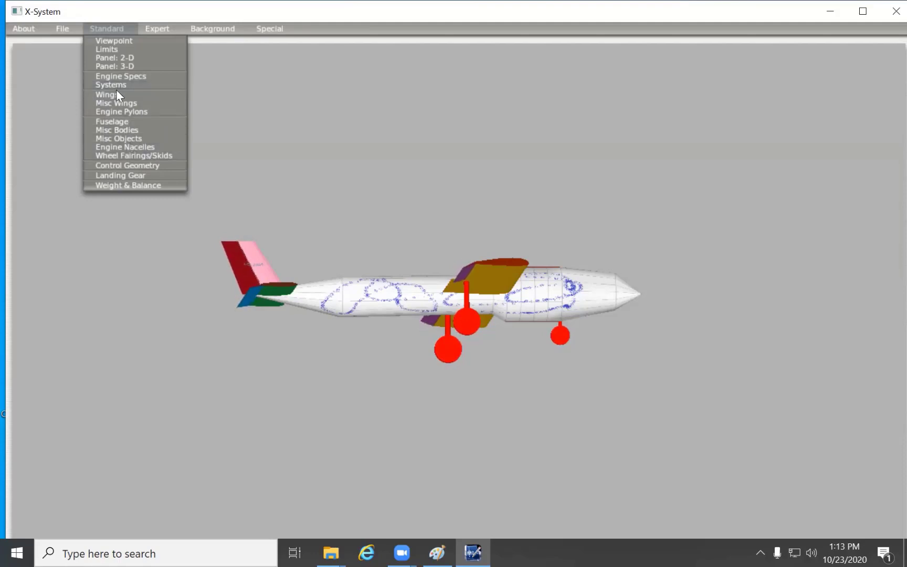
click(139, 185)
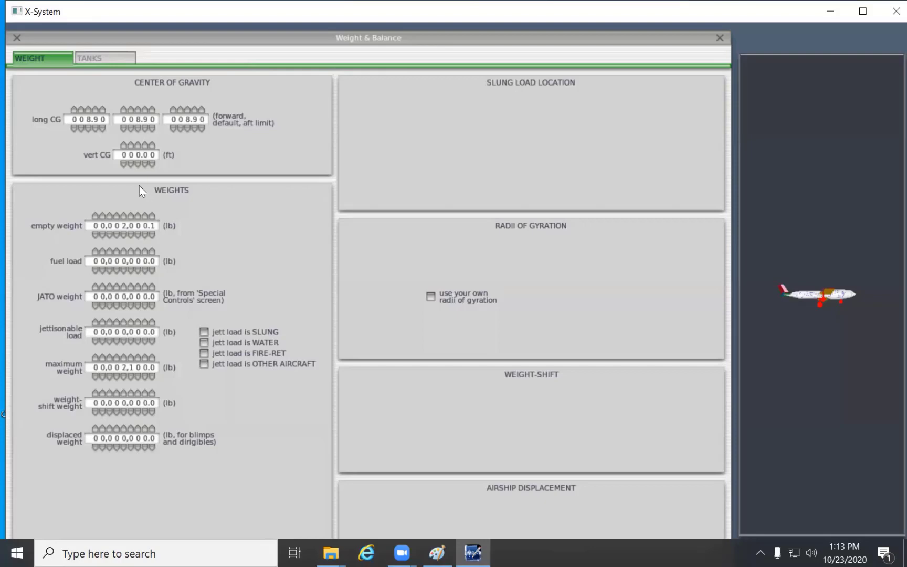
click(16, 38)
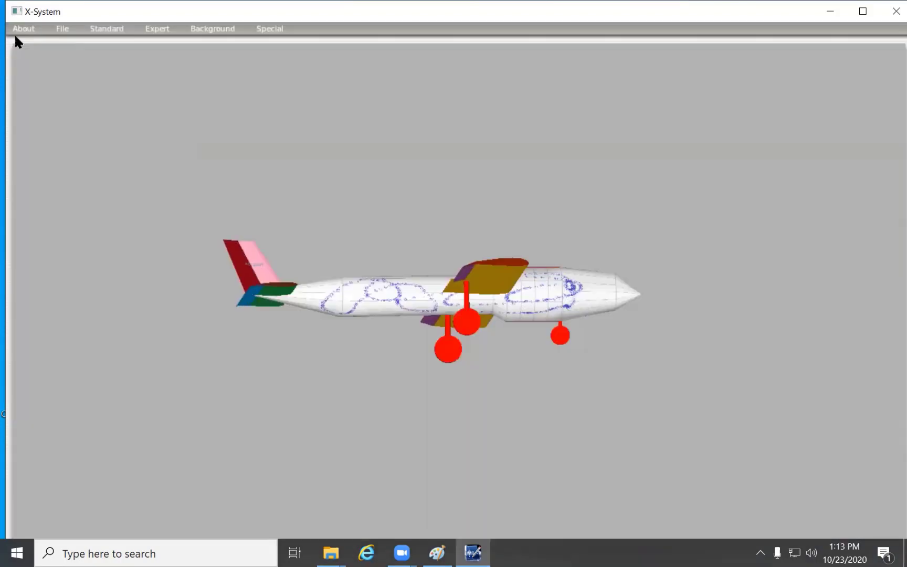
- Examine the landing gear location settings in a maximized window, including the arms, leg lengths, tire sizes and strut compression
click(111, 29)
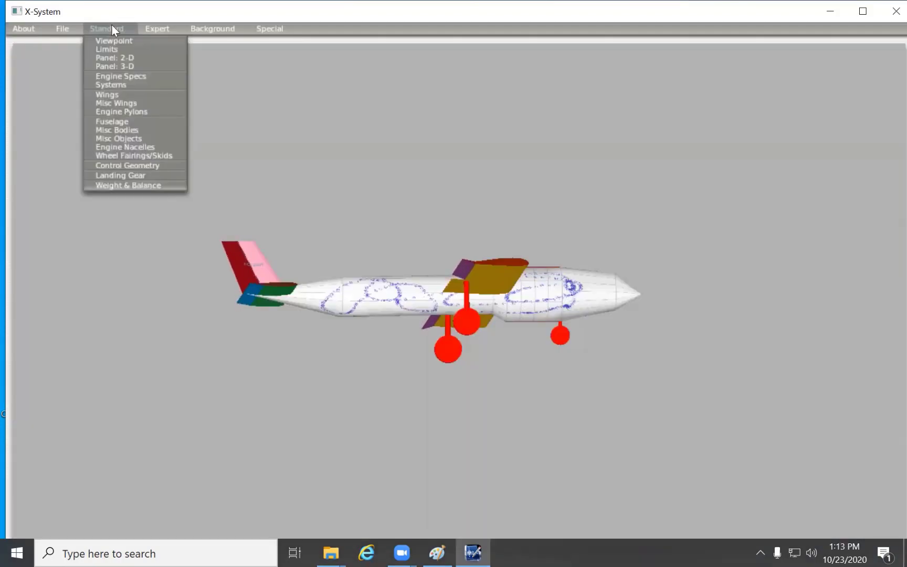
click(132, 177)
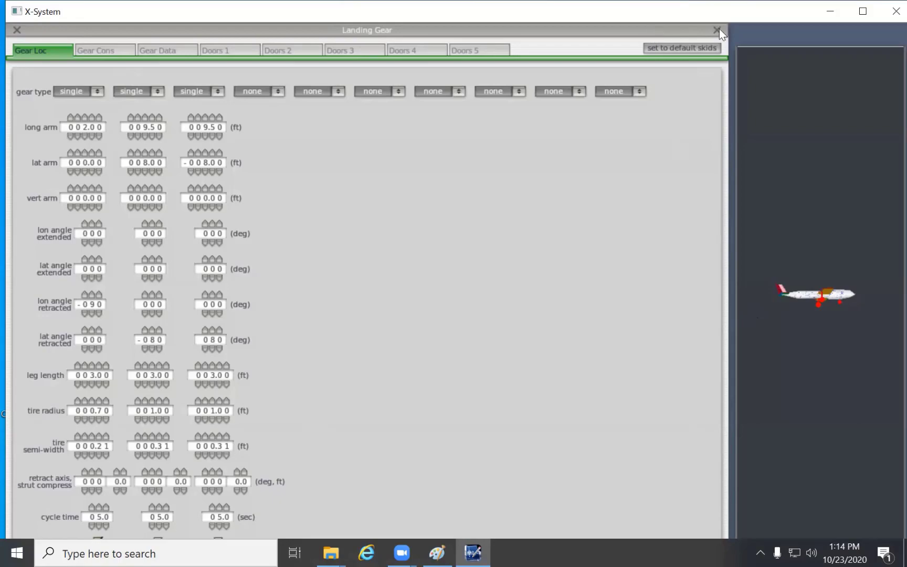
click(831, 10)
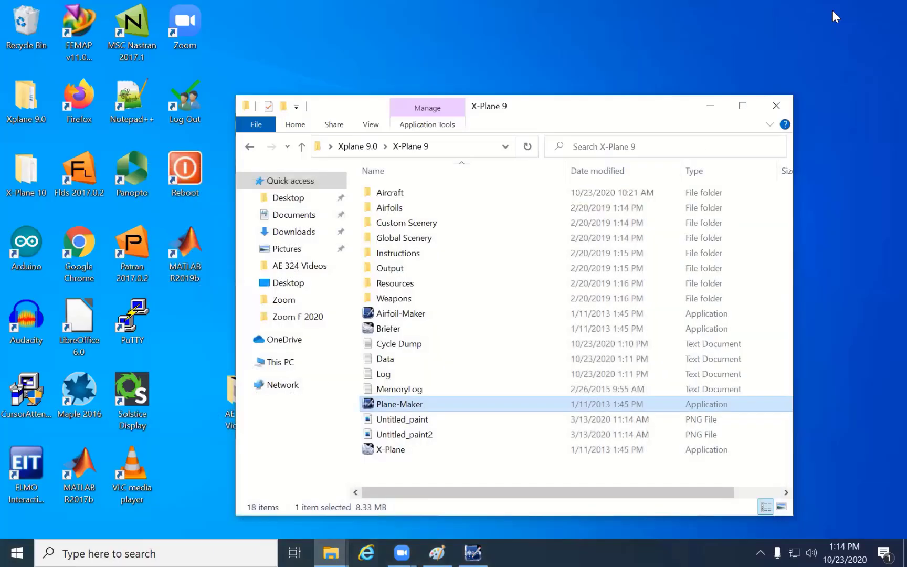
click(472, 552)
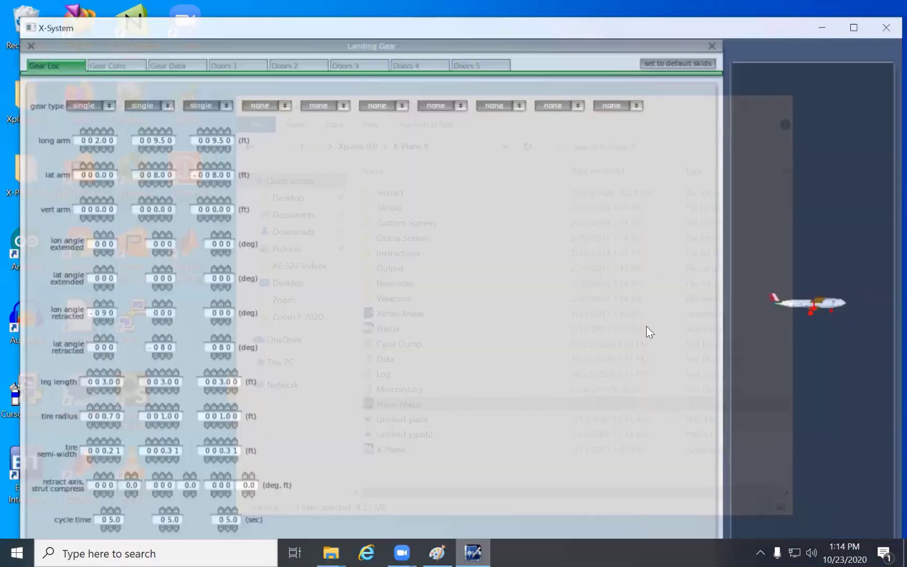
click(853, 27)
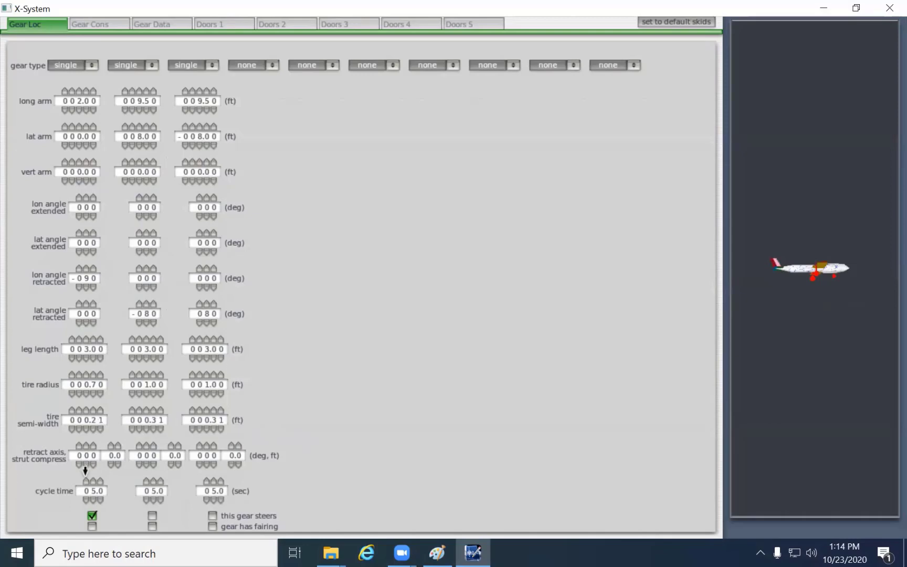
- Close Plane-Maker and the X-Plane 9 folder window
mouse_move(85, 457)
click(886, 9)
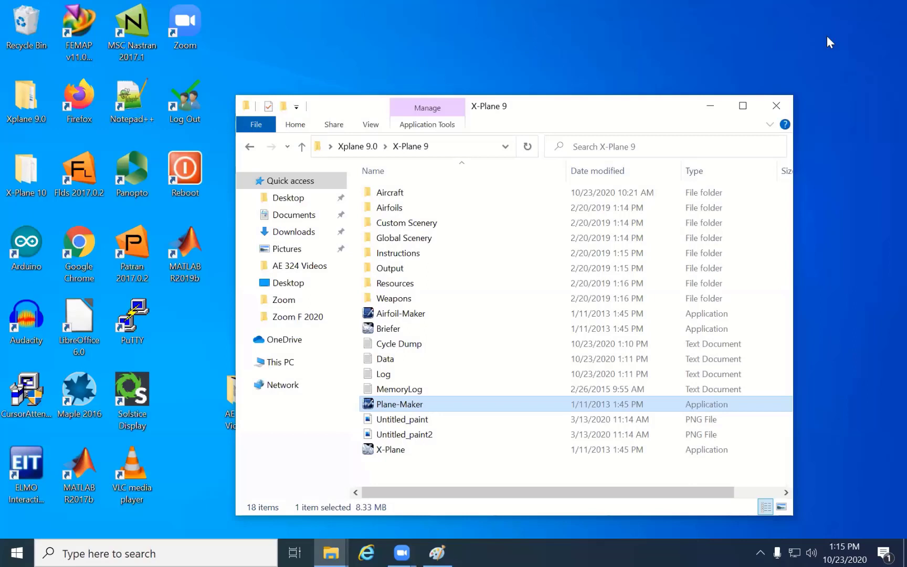
click(777, 107)
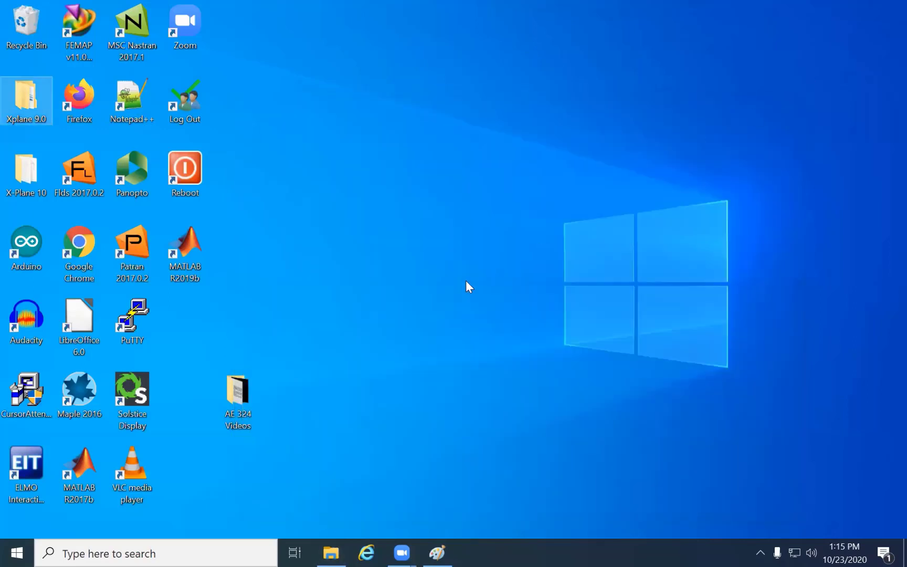